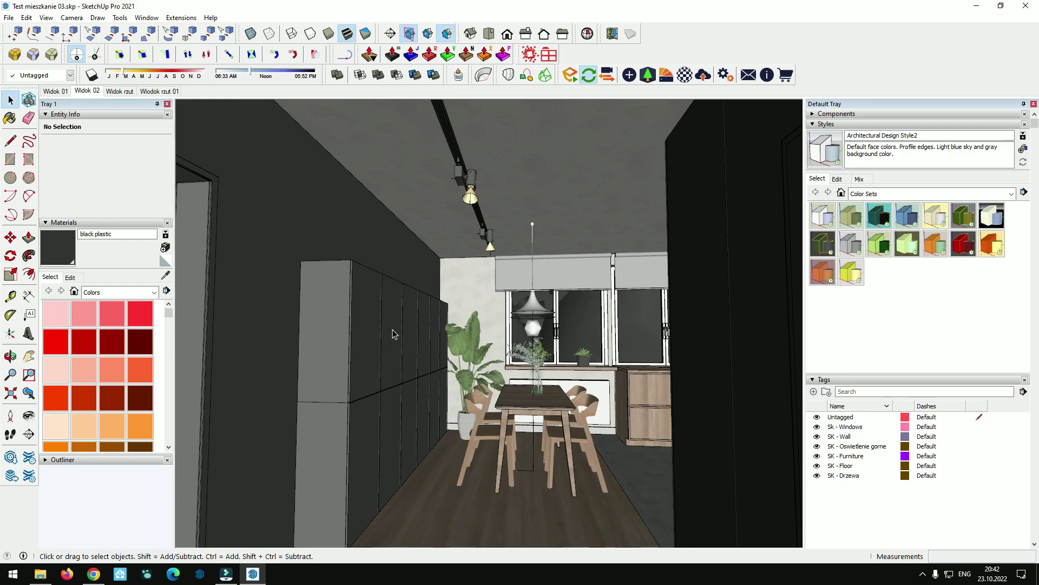
Launch Enscape to get a sunlit real-time render of the dining table, chairs and plant
{"action": "left_click", "coordinate": [571, 75]}
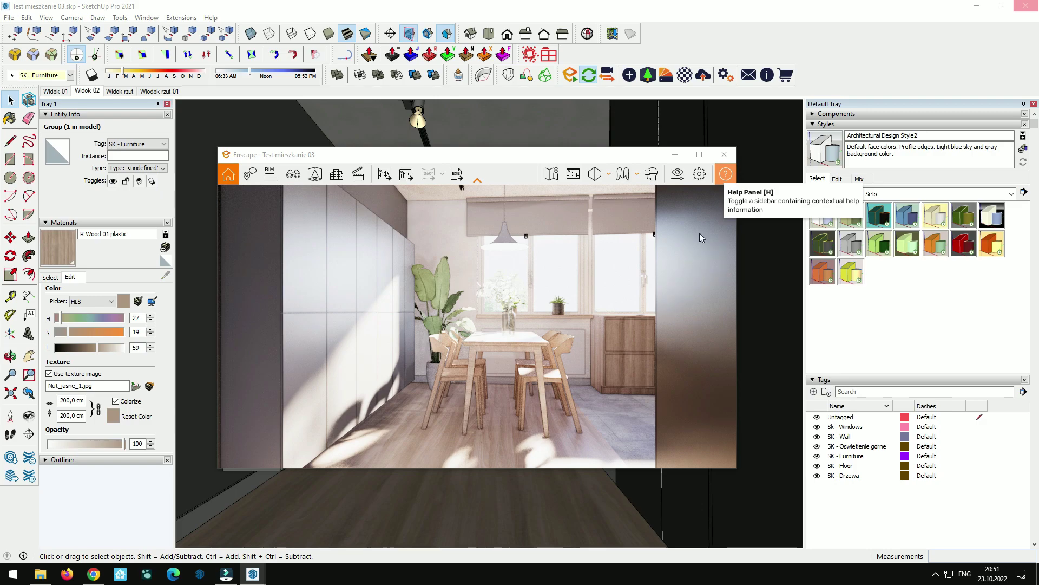
Show the navigation controls help, then tilt the view up and step back from the table
{"action": "key", "text": "h"}
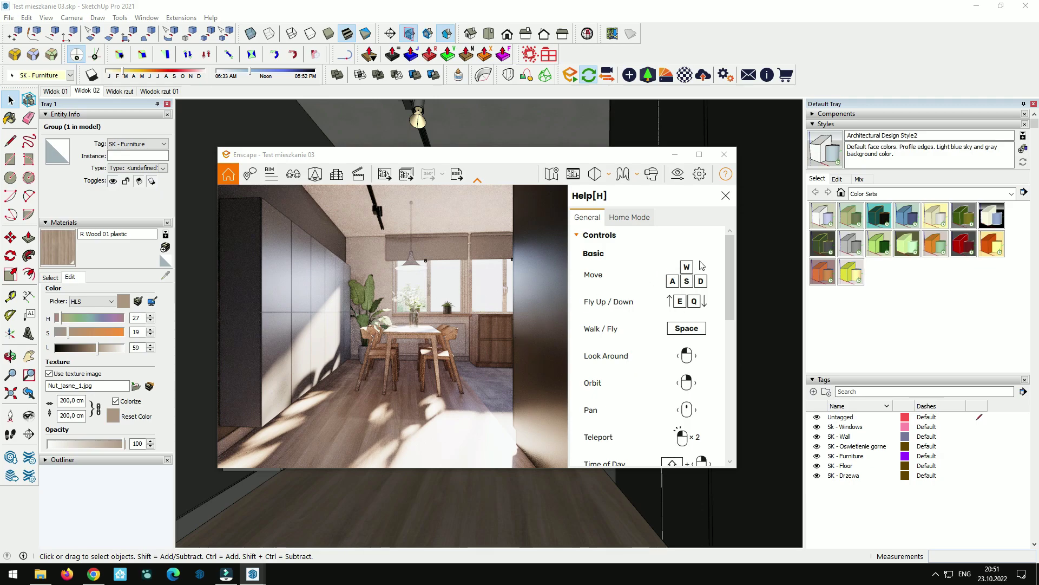
{"action": "mouse_move", "coordinate": [733, 256]}
{"action": "left_mouse_down"}
{"action": "mouse_move", "coordinate": [729, 403]}
{"action": "mouse_move", "coordinate": [731, 228]}
{"action": "left_mouse_up"}
{"action": "scroll", "coordinate": [498, 319], "scroll_direction": "up", "scroll_amount": 3}
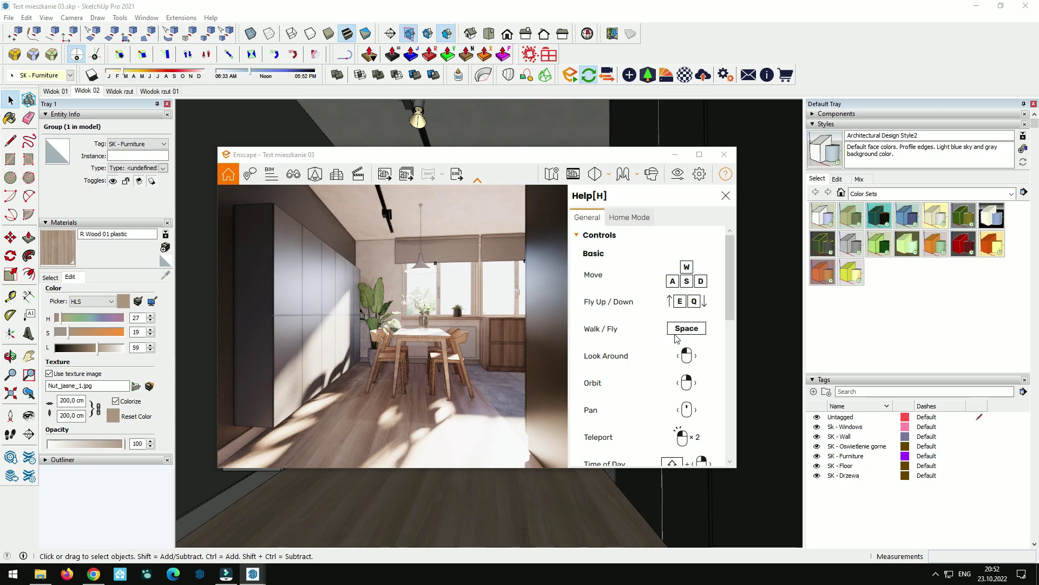
{"action": "scroll", "coordinate": [460, 342], "scroll_direction": "up", "scroll_amount": 2}
{"action": "mouse_move", "coordinate": [459, 340]}
{"action": "left_mouse_down"}
{"action": "mouse_move", "coordinate": [457, 359]}
{"action": "mouse_move", "coordinate": [476, 382]}
{"action": "left_mouse_up"}
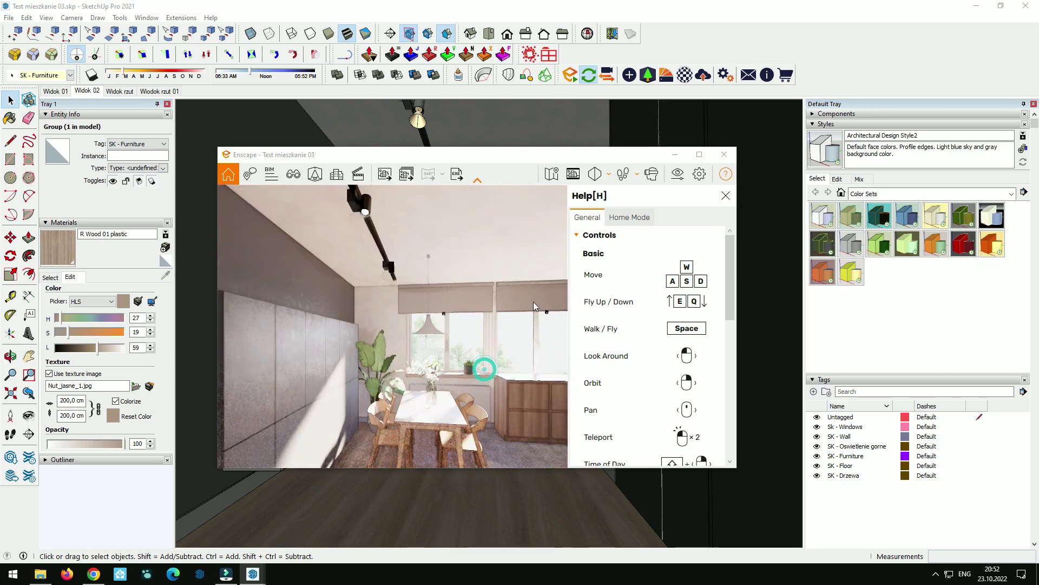
{"action": "key", "text": "s"}
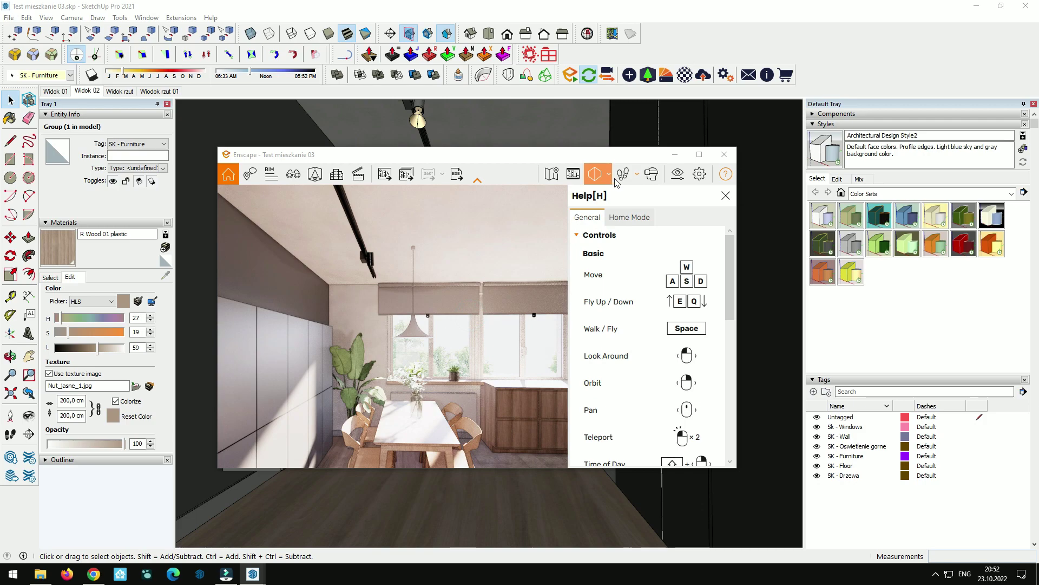
Orbit around the dining area to centre the table and reveal the lit cabinet wall
{"action": "left_click_drag", "start_coordinate": [476, 382], "coordinate": [492, 308]}
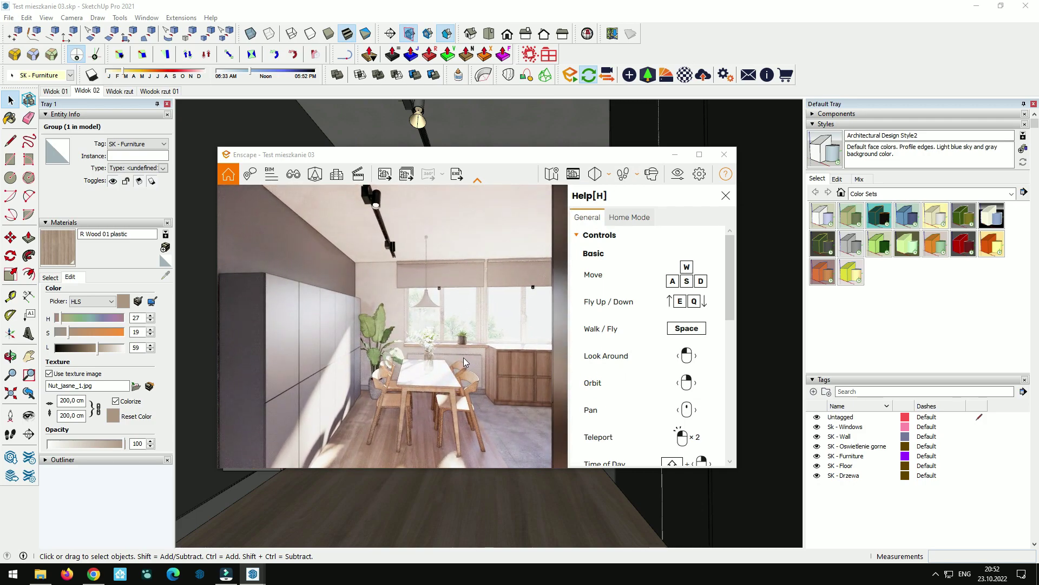
{"action": "mouse_move", "coordinate": [492, 309]}
{"action": "left_mouse_down"}
{"action": "mouse_move", "coordinate": [389, 312]}
{"action": "mouse_move", "coordinate": [487, 312]}
{"action": "mouse_move", "coordinate": [433, 311]}
{"action": "left_mouse_up"}
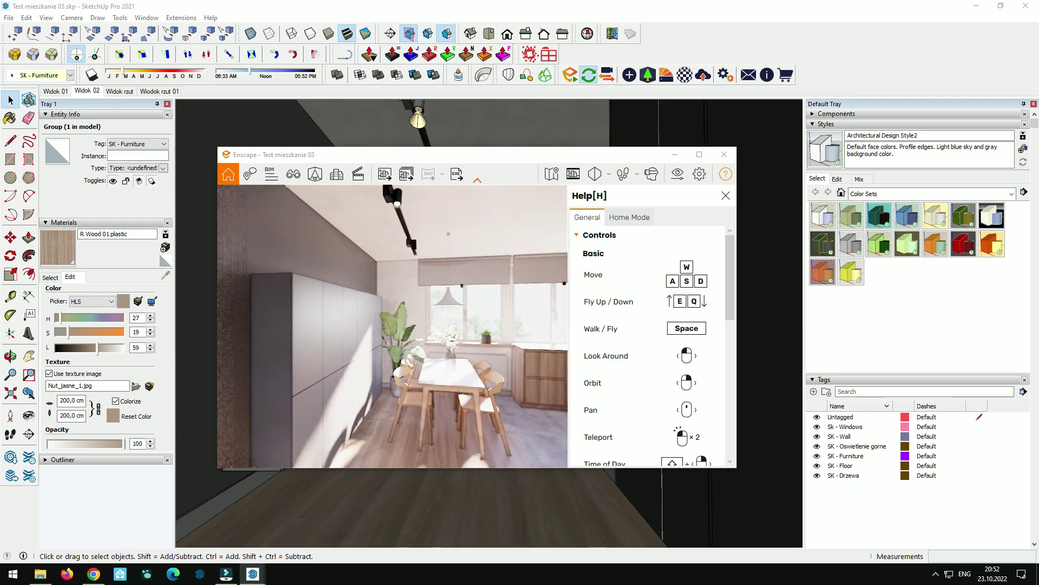
{"action": "right_click_drag", "start_coordinate": [457, 352], "coordinate": [303, 352]}
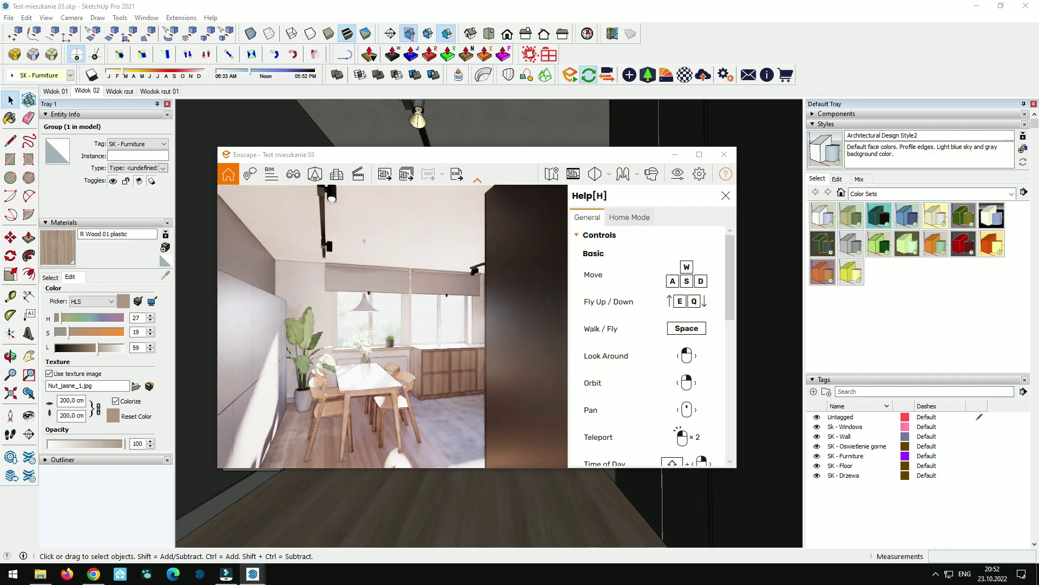
{"action": "right_click_drag", "start_coordinate": [387, 292], "coordinate": [445, 288]}
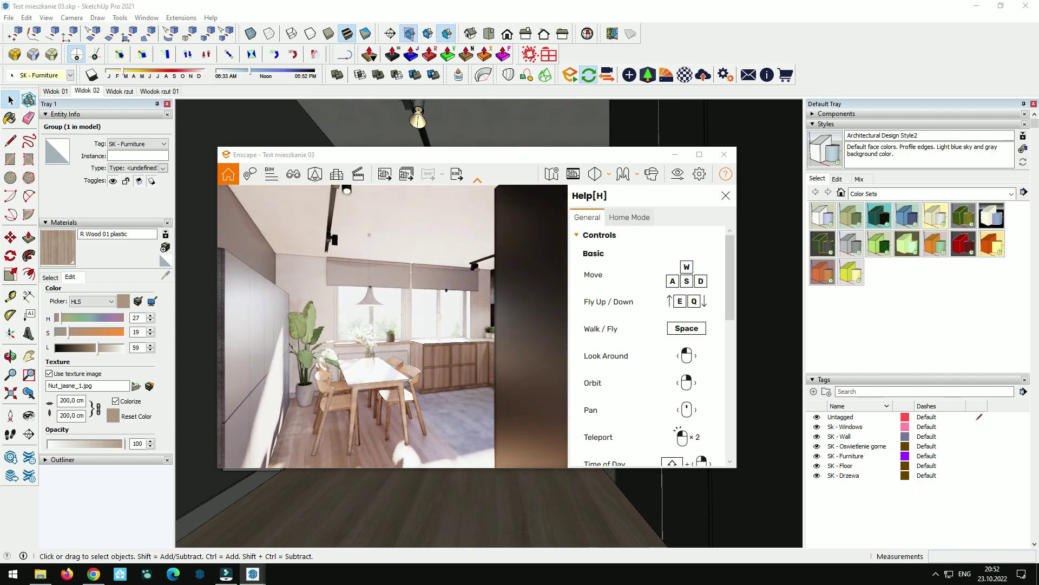
{"action": "right_click_drag", "start_coordinate": [379, 374], "coordinate": [429, 375]}
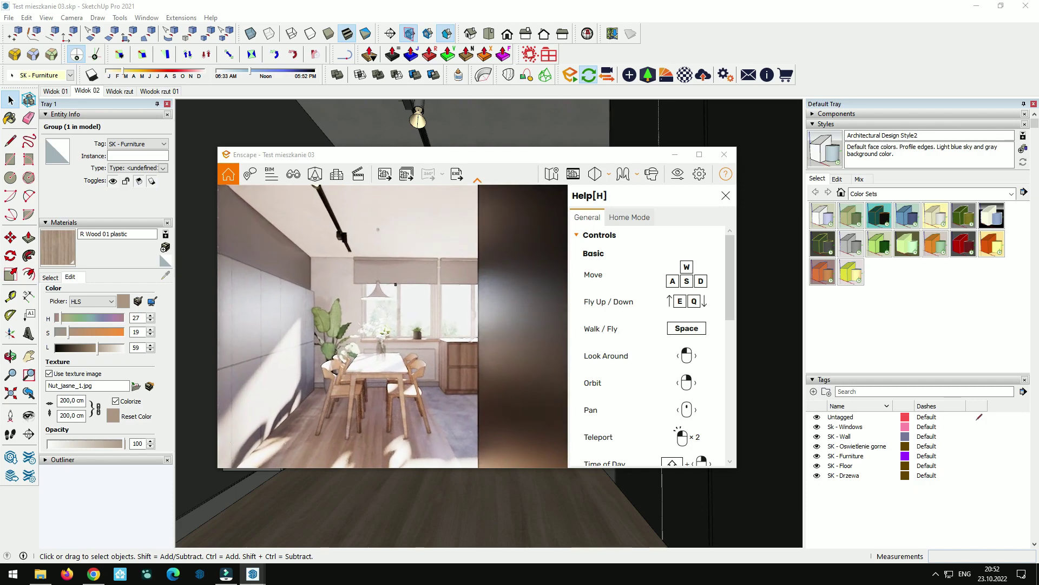
Walk forward past the table and teleport into a view down the hallway
{"action": "key", "text": "w"}
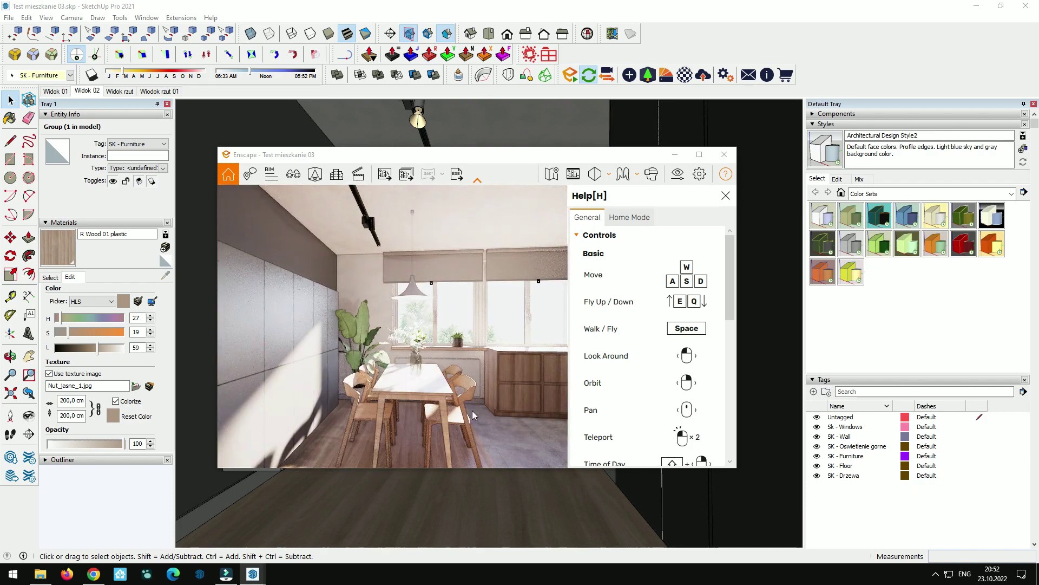
{"action": "left_click_drag", "start_coordinate": [537, 425], "coordinate": [394, 415]}
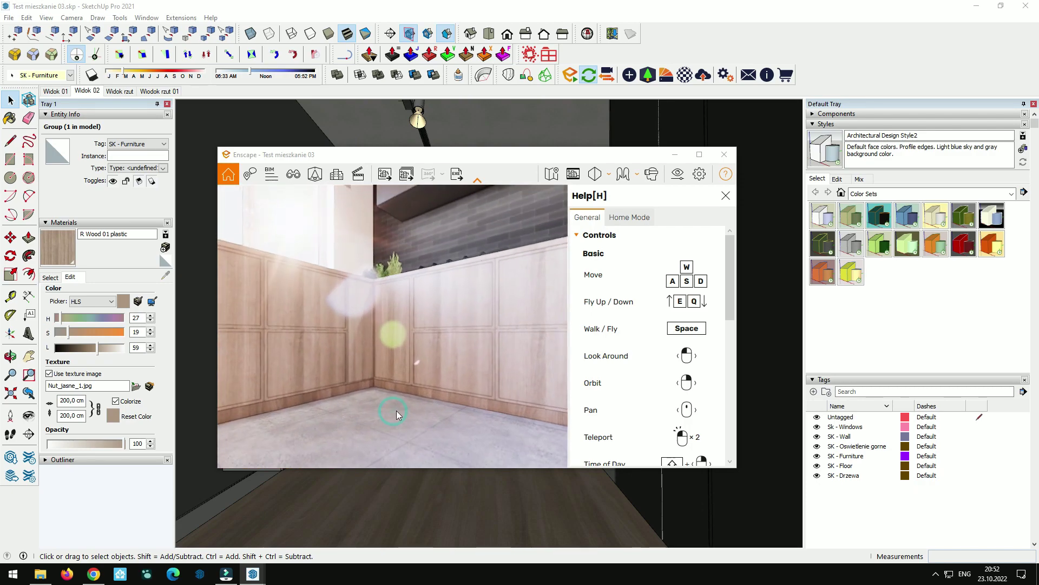
{"action": "left_click_drag", "start_coordinate": [396, 410], "coordinate": [475, 188]}
{"action": "double_click", "coordinate": [428, 403]}
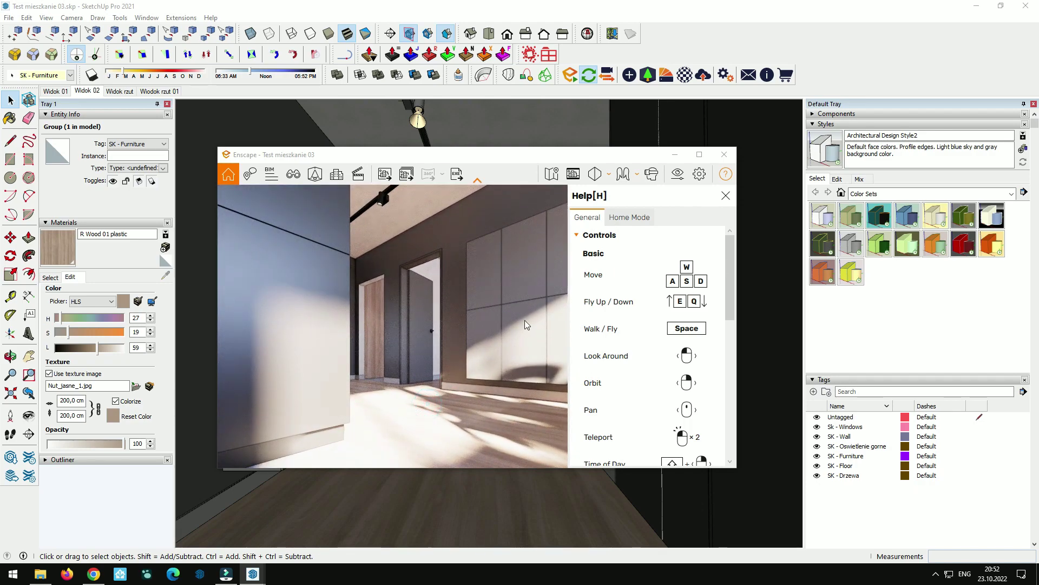
{"action": "key", "text": "w"}
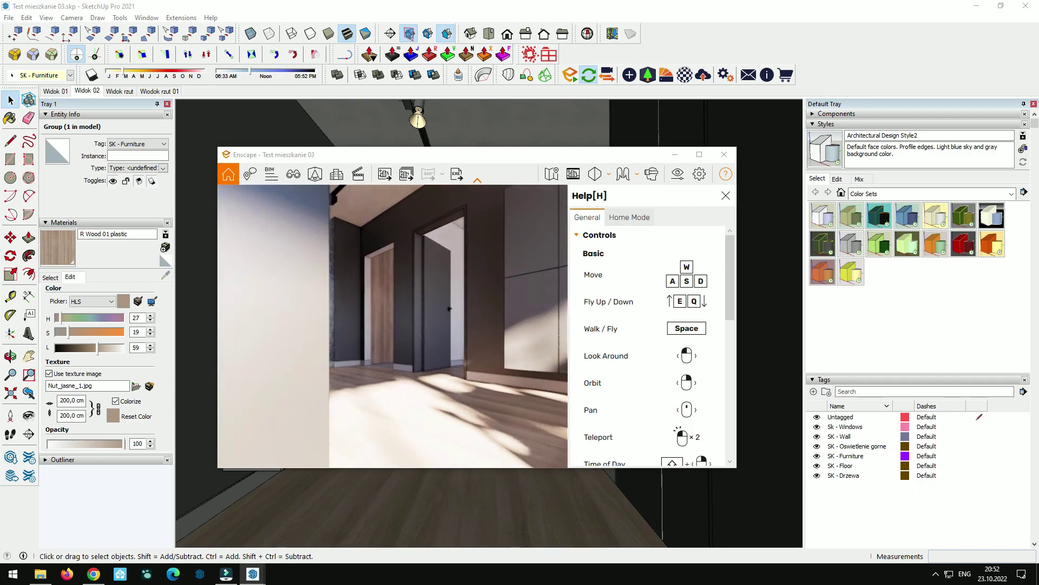
{"action": "double_click", "coordinate": [500, 316]}
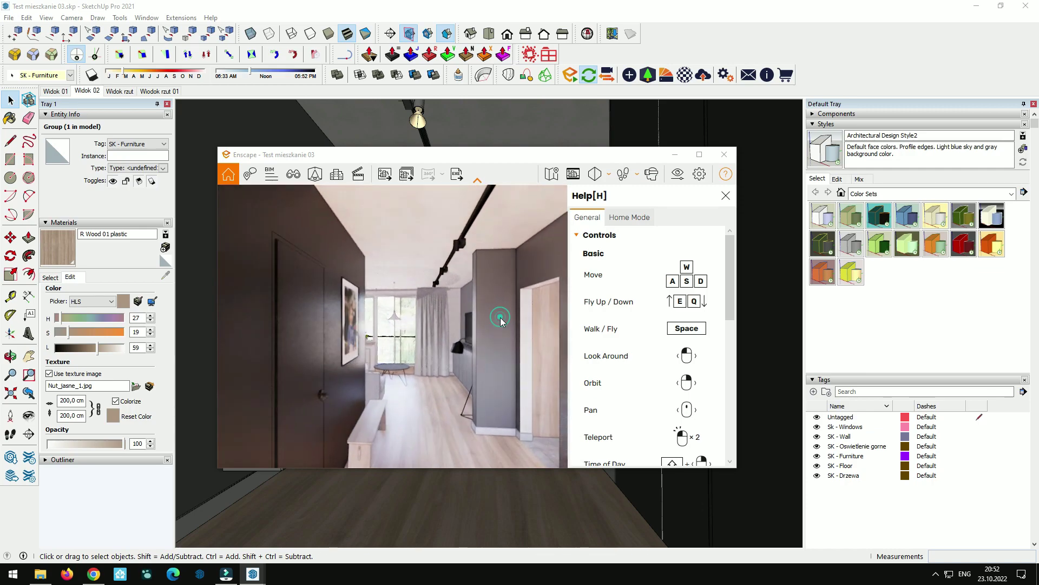
Shift the time of day, then walk into the living room facing the balcony window
{"action": "scroll", "coordinate": [655, 373], "scroll_direction": "down", "scroll_amount": 2}
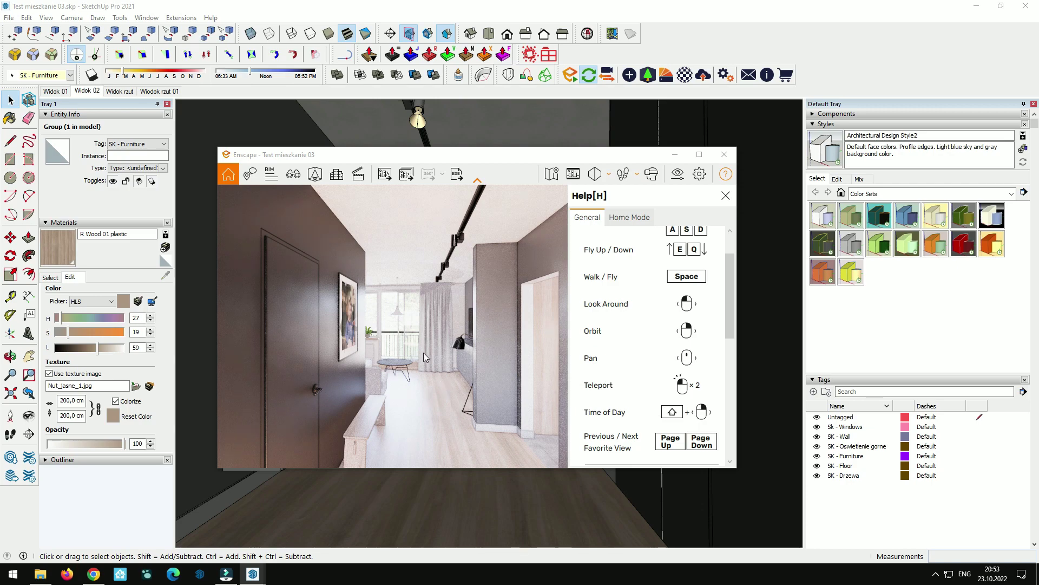
{"action": "left_click_drag", "start_coordinate": [423, 352], "coordinate": [628, 352], "text": "shift"}
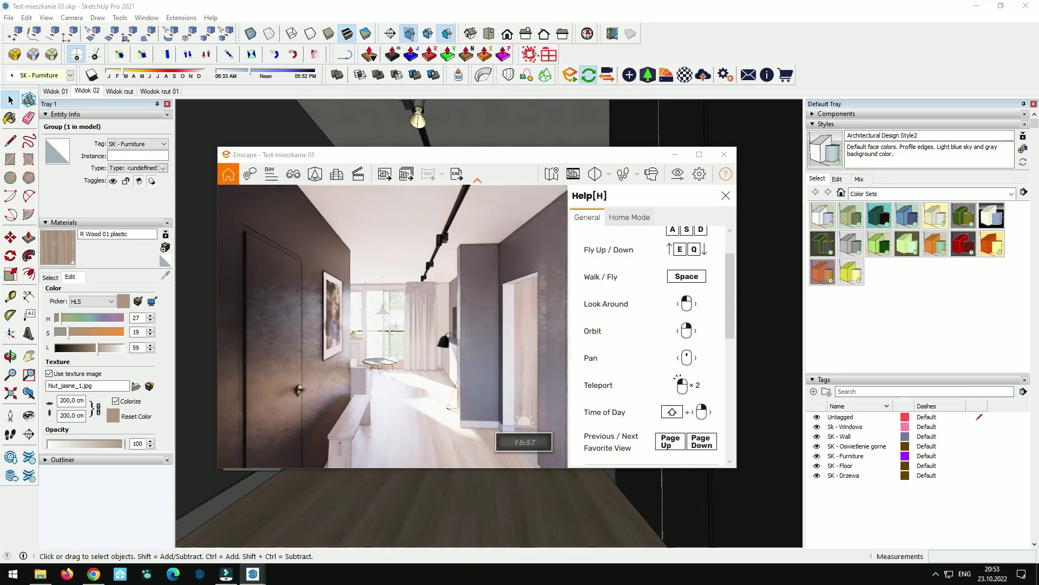
{"action": "key", "text": "w"}
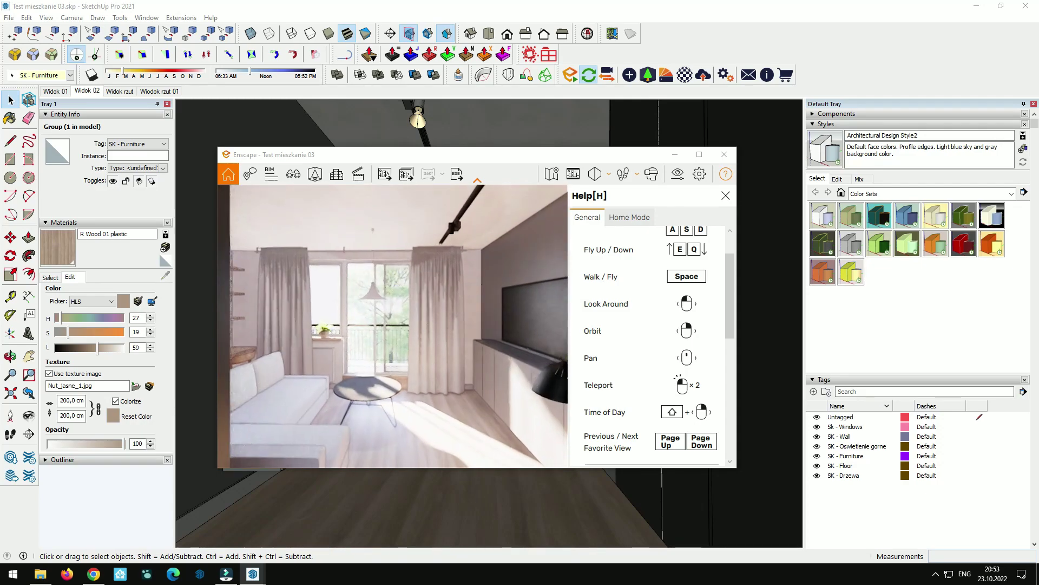
{"action": "left_click_drag", "start_coordinate": [401, 352], "coordinate": [556, 355]}
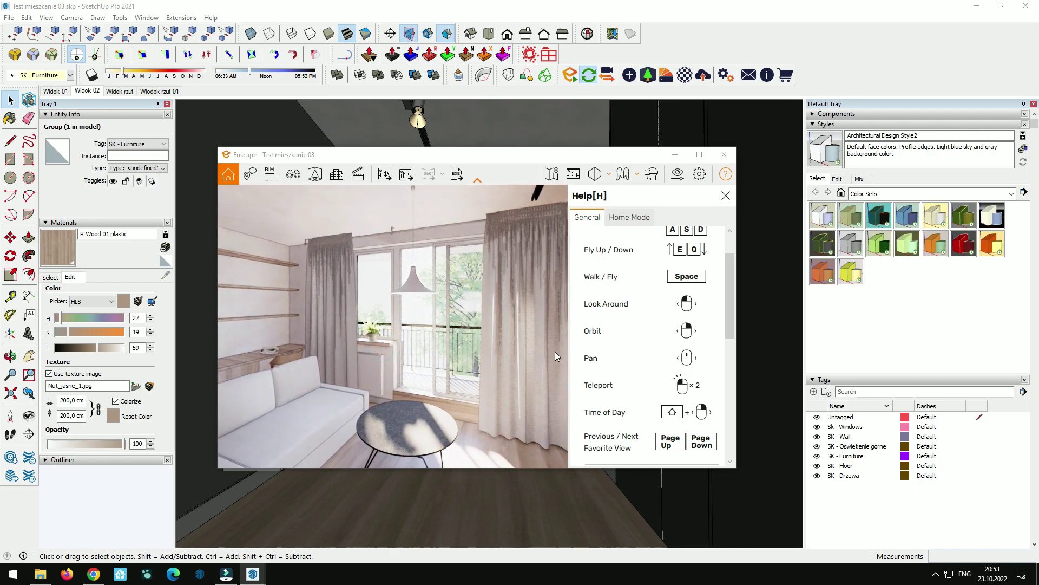
Look left to the shelves and sofa, then close the navigation help panel
{"action": "scroll", "coordinate": [670, 405], "scroll_direction": "down", "scroll_amount": 1}
{"action": "scroll", "coordinate": [670, 405], "scroll_direction": "down", "scroll_amount": 1}
{"action": "scroll", "coordinate": [670, 405], "scroll_direction": "down", "scroll_amount": 2}
{"action": "scroll", "coordinate": [670, 405], "scroll_direction": "down", "scroll_amount": 2}
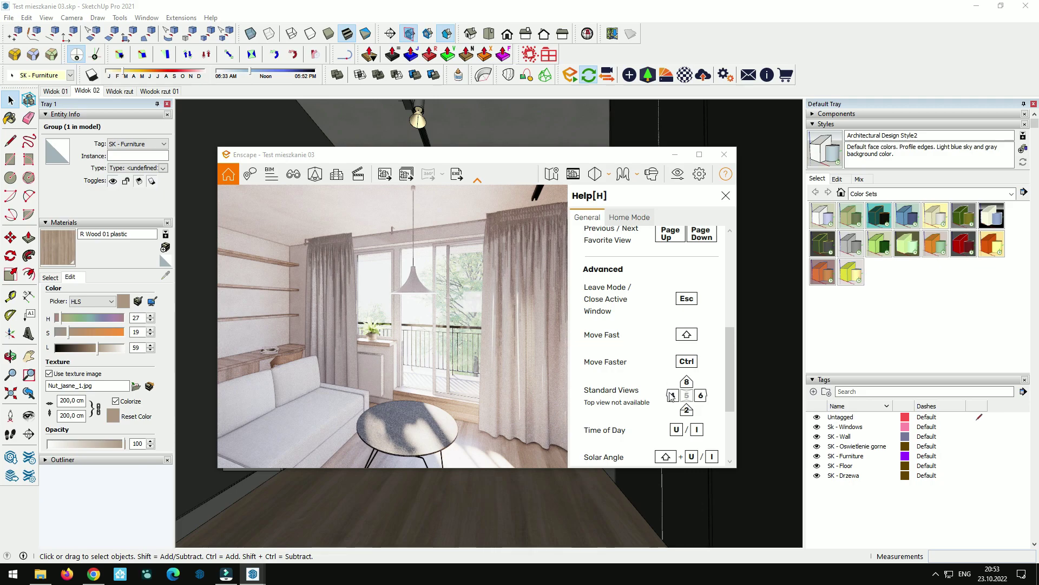
{"action": "scroll", "coordinate": [671, 396], "scroll_direction": "down", "scroll_amount": 2}
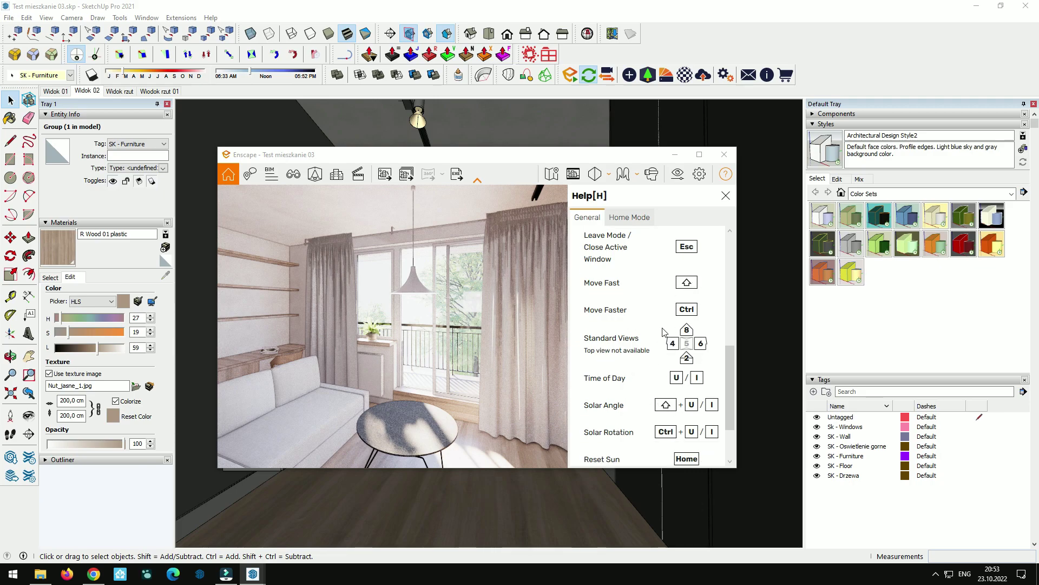
{"action": "scroll", "coordinate": [658, 344], "scroll_direction": "up", "scroll_amount": 4}
{"action": "scroll", "coordinate": [658, 344], "scroll_direction": "up", "scroll_amount": 4}
{"action": "scroll", "coordinate": [657, 344], "scroll_direction": "up", "scroll_amount": 3}
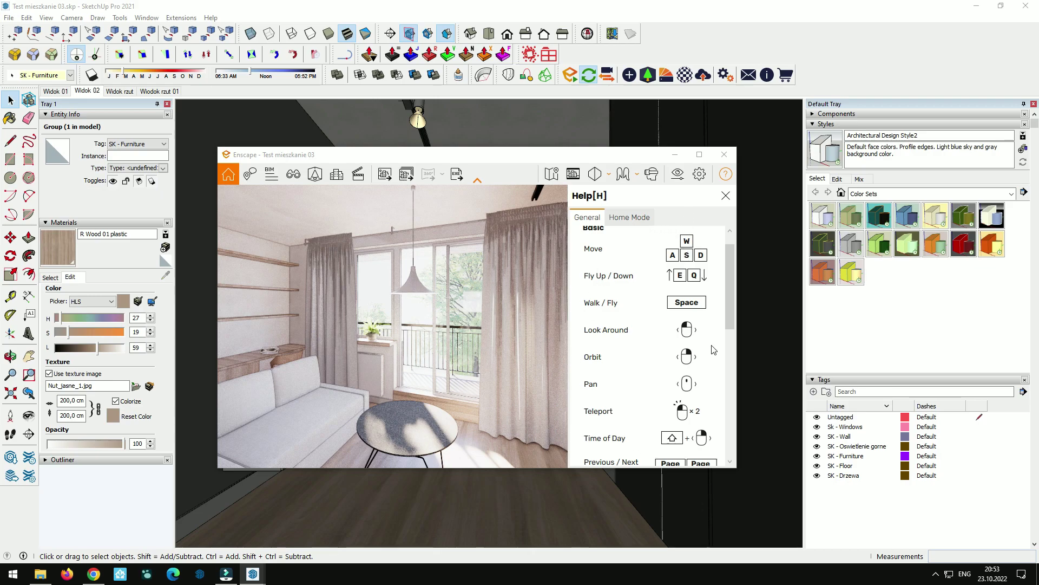
{"action": "left_click_drag", "start_coordinate": [390, 336], "coordinate": [467, 336]}
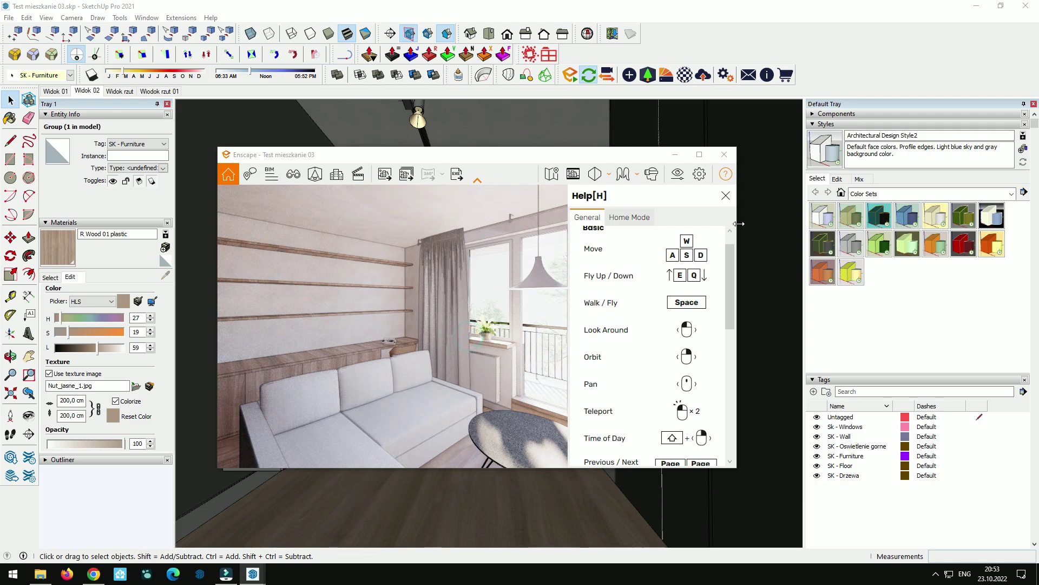
{"action": "left_click", "coordinate": [725, 198]}
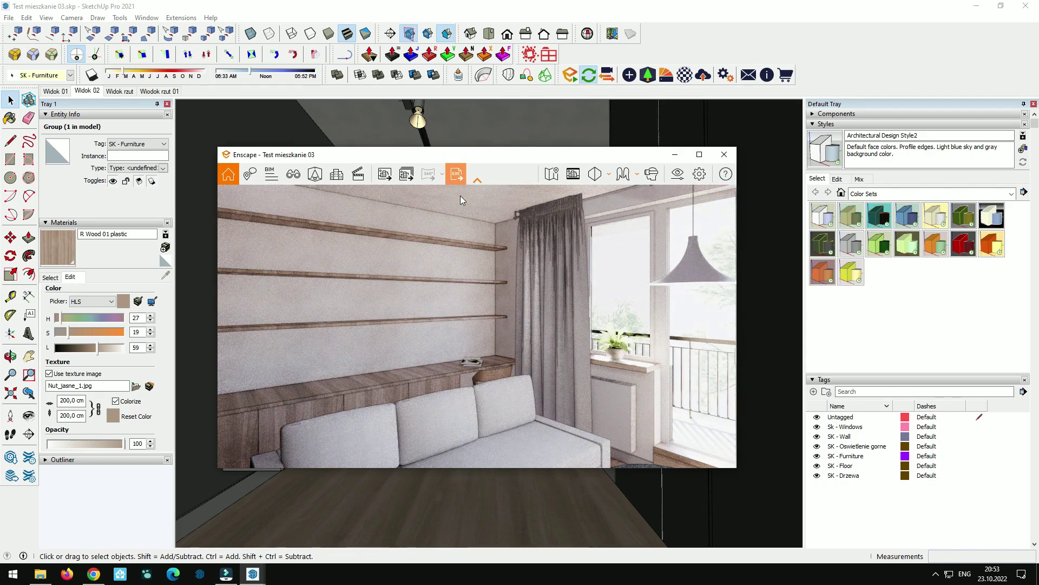
Fly back down the hallway toward the dining area and move the sun to 12:40
{"action": "mouse_move", "coordinate": [460, 200]}
{"action": "left_mouse_down"}
{"action": "mouse_move", "coordinate": [462, 353]}
{"action": "mouse_move", "coordinate": [501, 383]}
{"action": "left_mouse_up"}
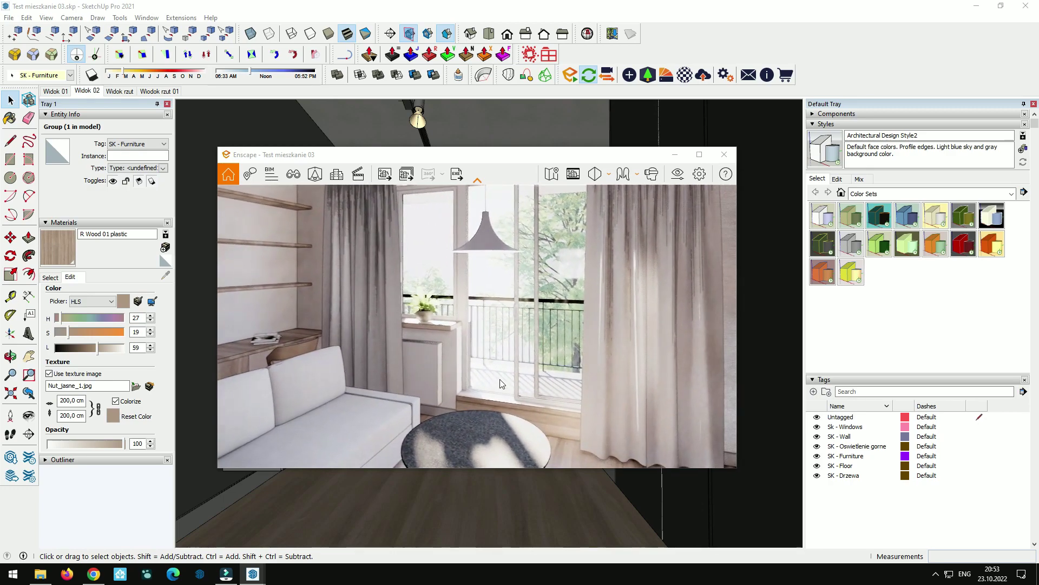
{"action": "left_click_drag", "start_coordinate": [502, 383], "coordinate": [450, 358]}
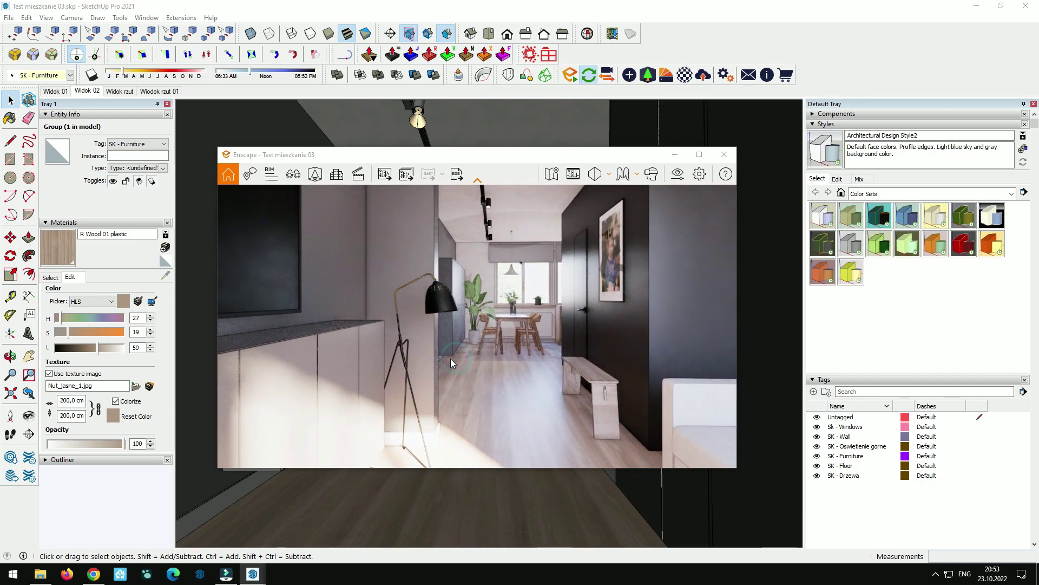
{"action": "right_click_drag", "start_coordinate": [504, 341], "coordinate": [504, 337], "text": "shift"}
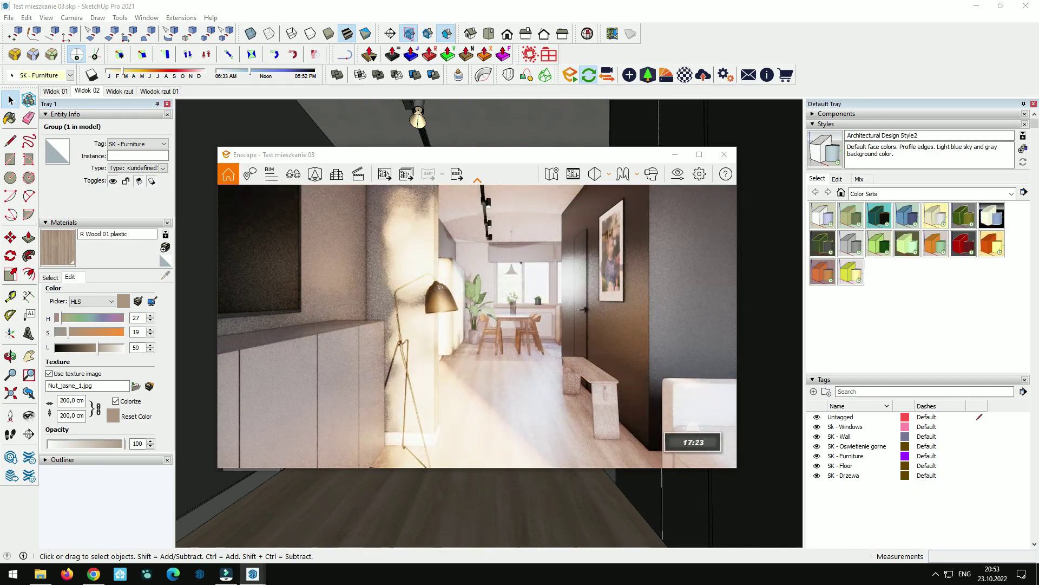
{"action": "scroll", "coordinate": [500, 343], "scroll_direction": "up", "scroll_amount": 3}
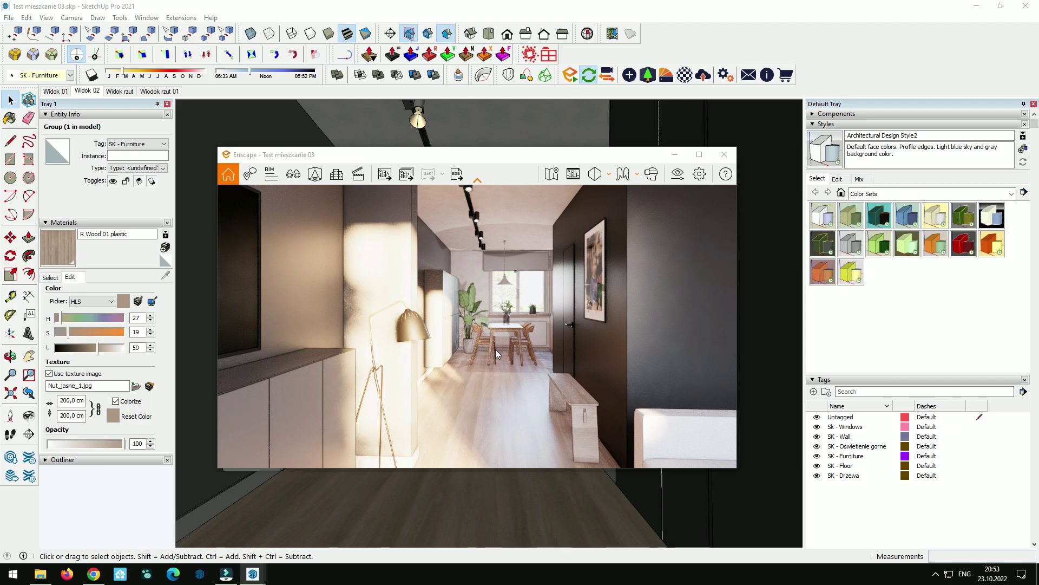
{"action": "scroll", "coordinate": [486, 356], "scroll_direction": "up", "scroll_amount": 3}
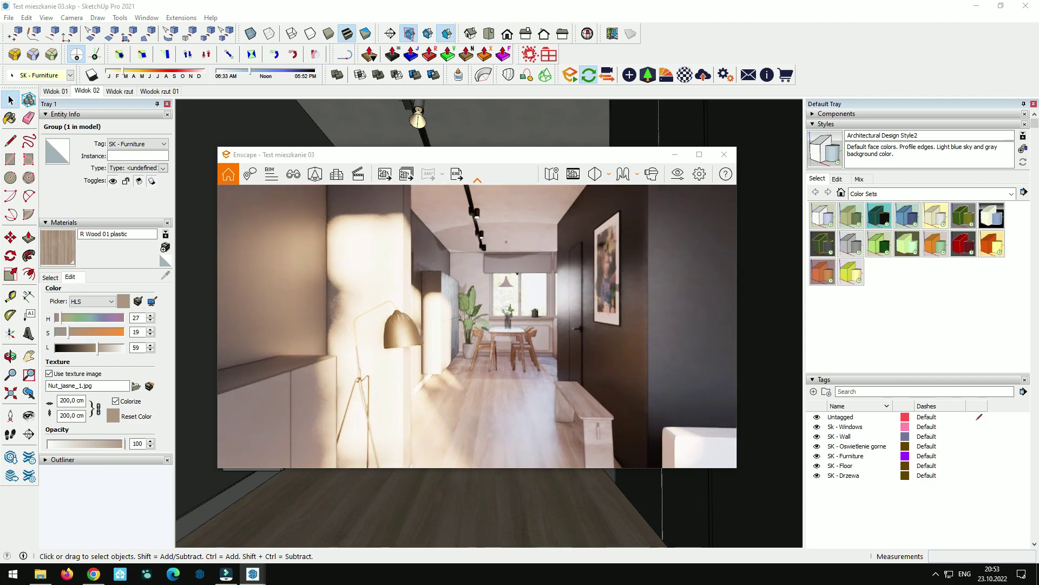
{"action": "scroll", "coordinate": [477, 324], "scroll_direction": "up", "scroll_amount": 5}
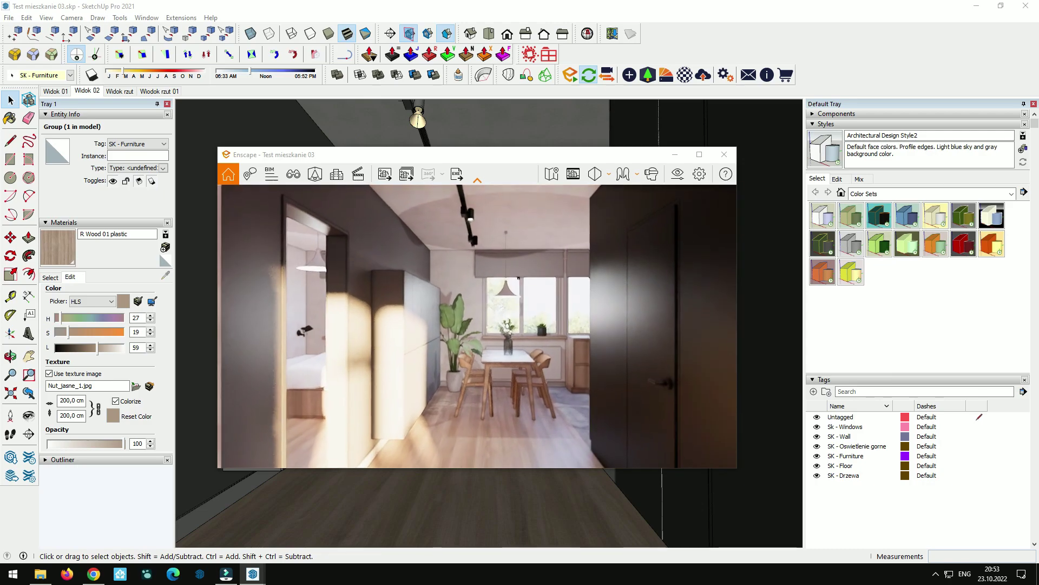
{"action": "key", "text": "u"}
{"action": "key", "text": "u"}
{"action": "key", "text": "u"}
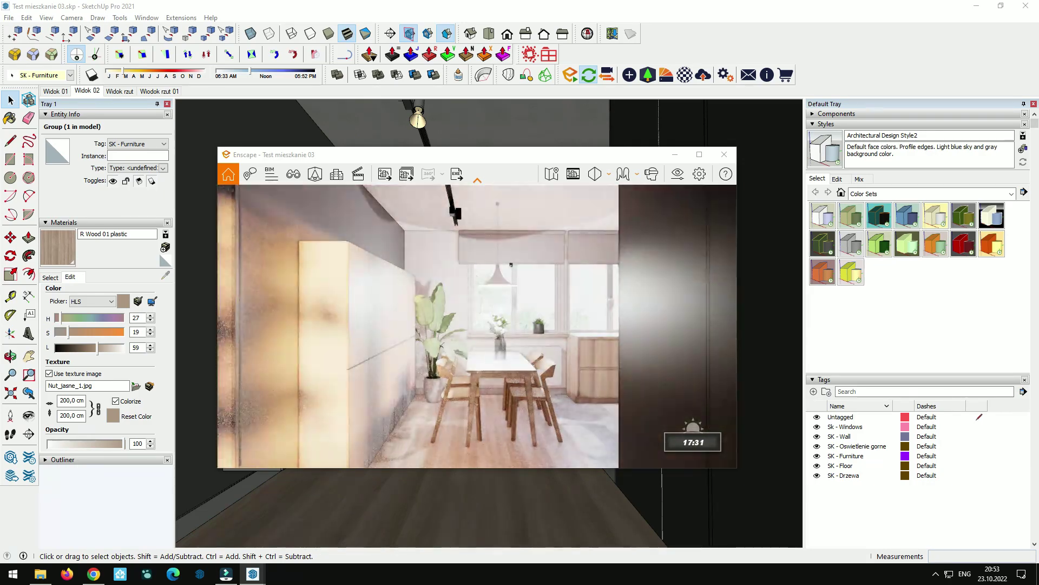
{"action": "key", "text": "u"}
{"action": "key", "text": "u"}
{"action": "key", "text": "u"}
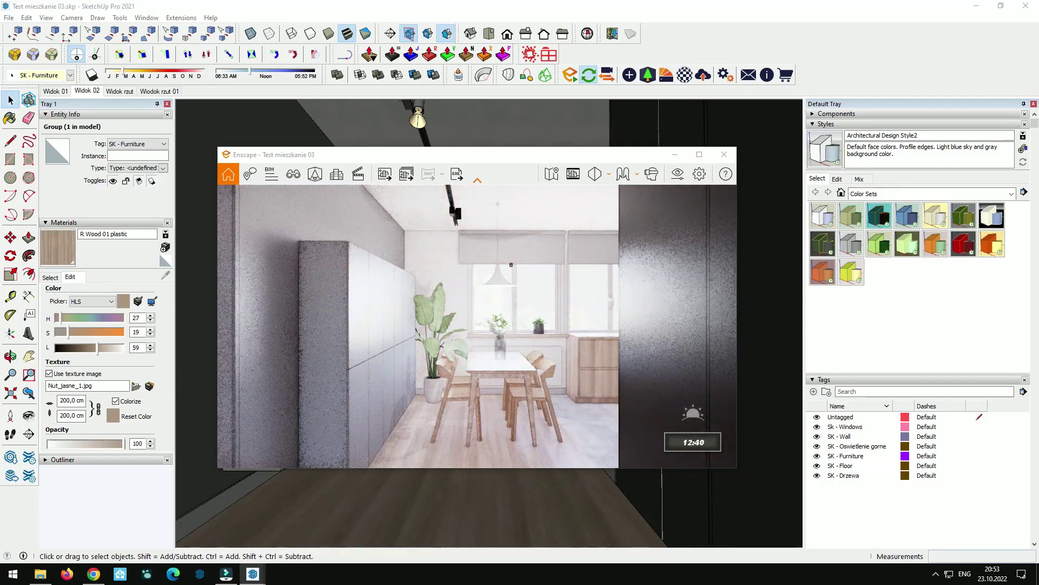
Move closer from beside the wardrobes to frame the dining table and window in sunlight
{"action": "scroll", "coordinate": [488, 337], "scroll_direction": "up", "scroll_amount": 5}
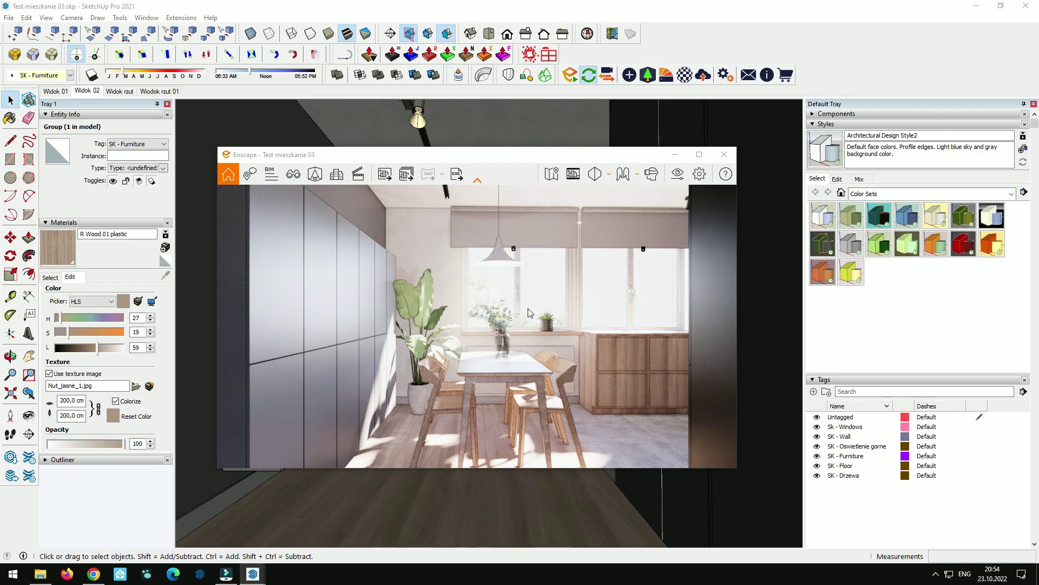
{"action": "left_click_drag", "start_coordinate": [514, 333], "coordinate": [484, 349]}
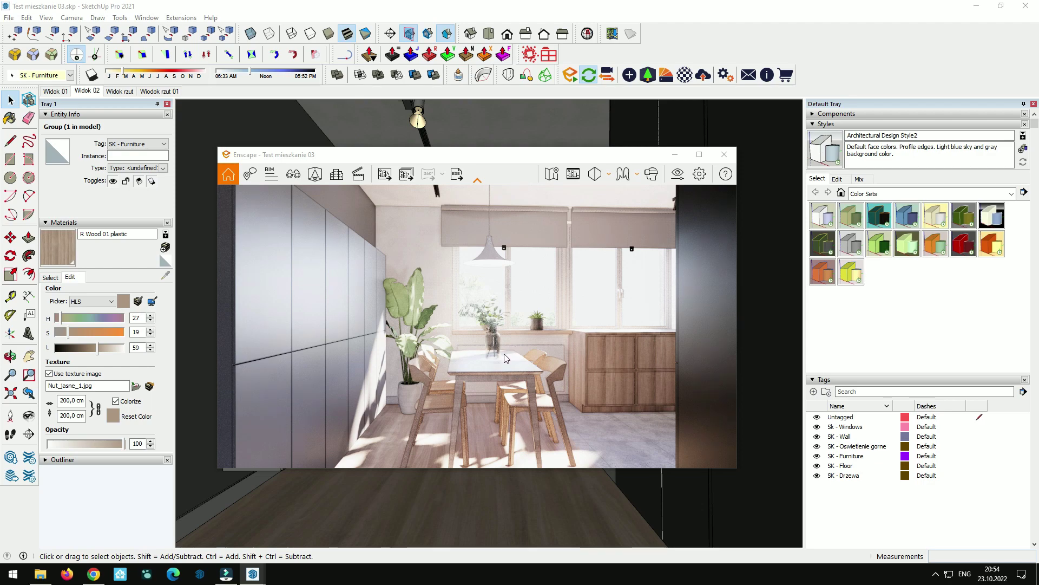
{"action": "right_click_drag", "start_coordinate": [503, 356], "coordinate": [575, 368]}
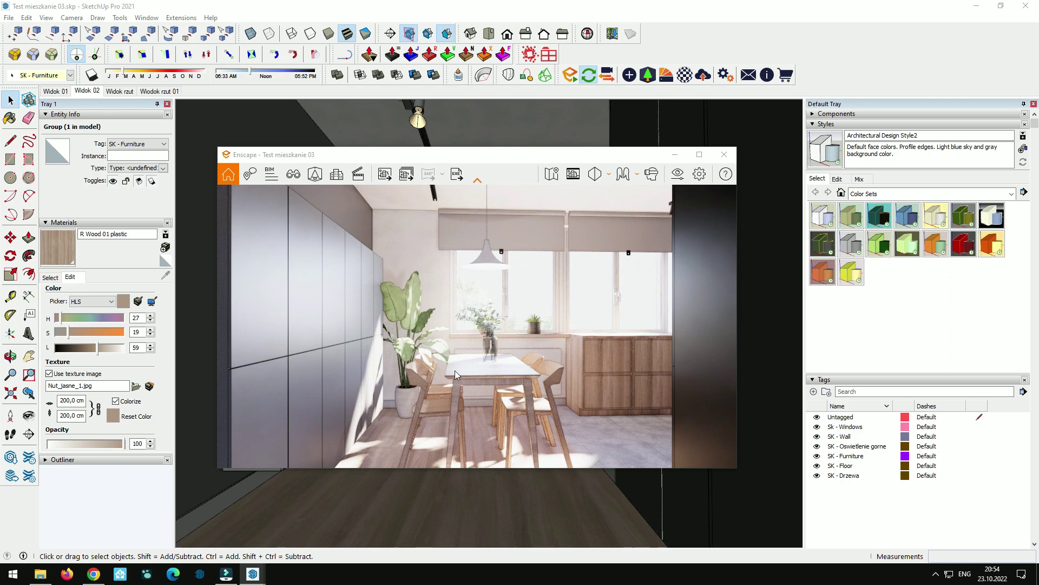
{"action": "mouse_move", "coordinate": [497, 364]}
{"action": "left_mouse_down"}
{"action": "mouse_move", "coordinate": [424, 440]}
{"action": "mouse_move", "coordinate": [463, 397]}
{"action": "left_mouse_up"}
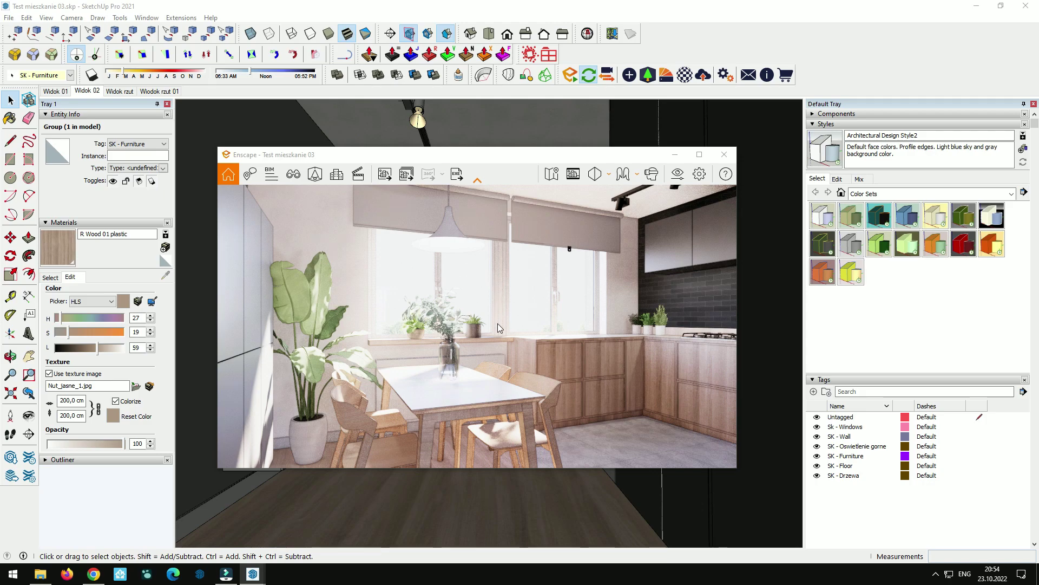
{"action": "scroll", "coordinate": [445, 398], "scroll_direction": "up", "scroll_amount": 2}
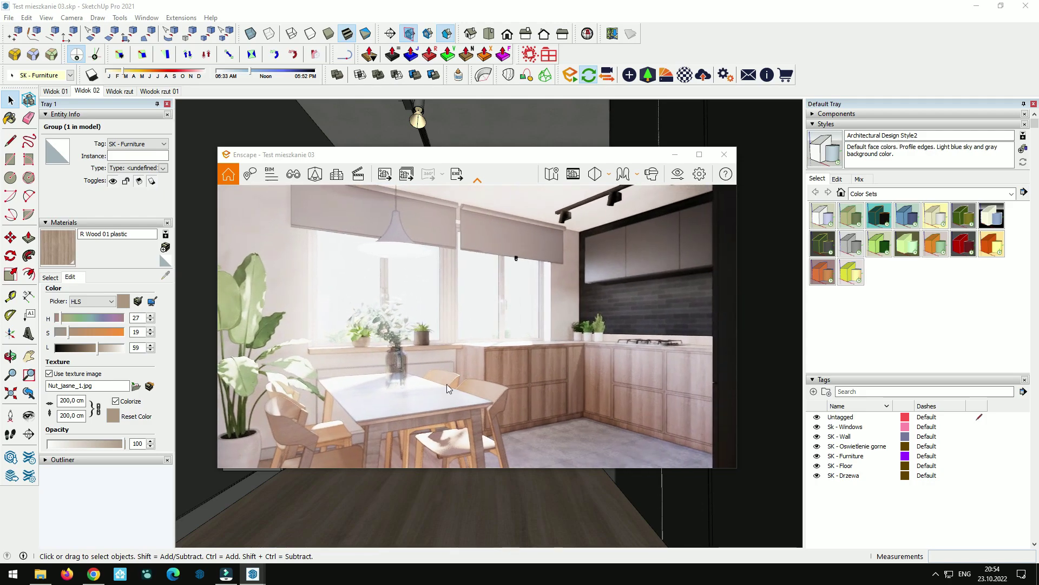
{"action": "scroll", "coordinate": [447, 388], "scroll_direction": "up", "scroll_amount": 2}
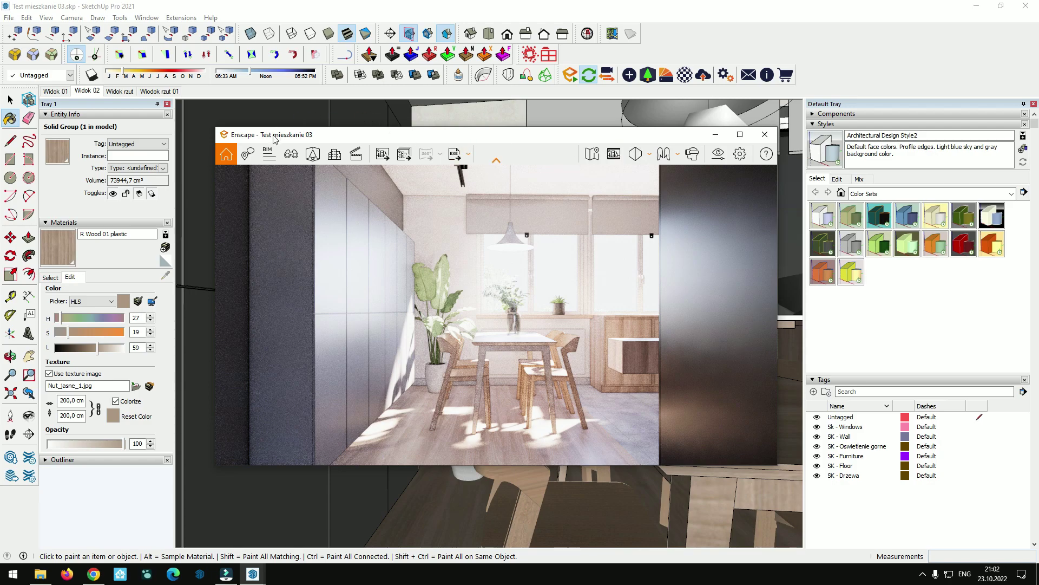
Move the Enscape window right, shrink it, and orbit toward the window and table
{"action": "mouse_move", "coordinate": [274, 140]}
{"action": "left_mouse_down"}
{"action": "mouse_move", "coordinate": [521, 132]}
{"action": "mouse_move", "coordinate": [514, 119]}
{"action": "left_mouse_up"}
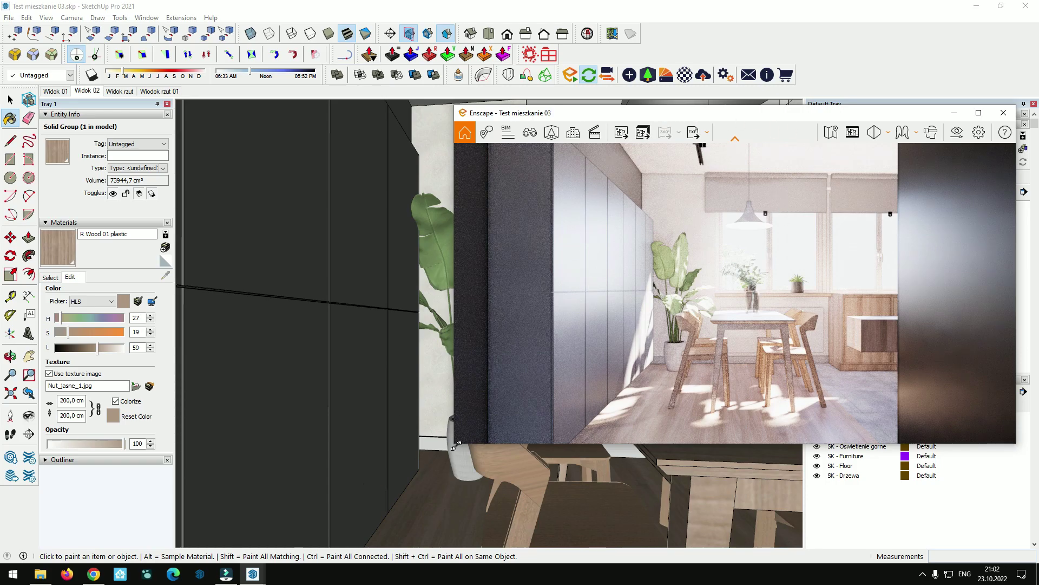
{"action": "left_click_drag", "start_coordinate": [456, 445], "coordinate": [548, 446]}
{"action": "key", "text": "space"}
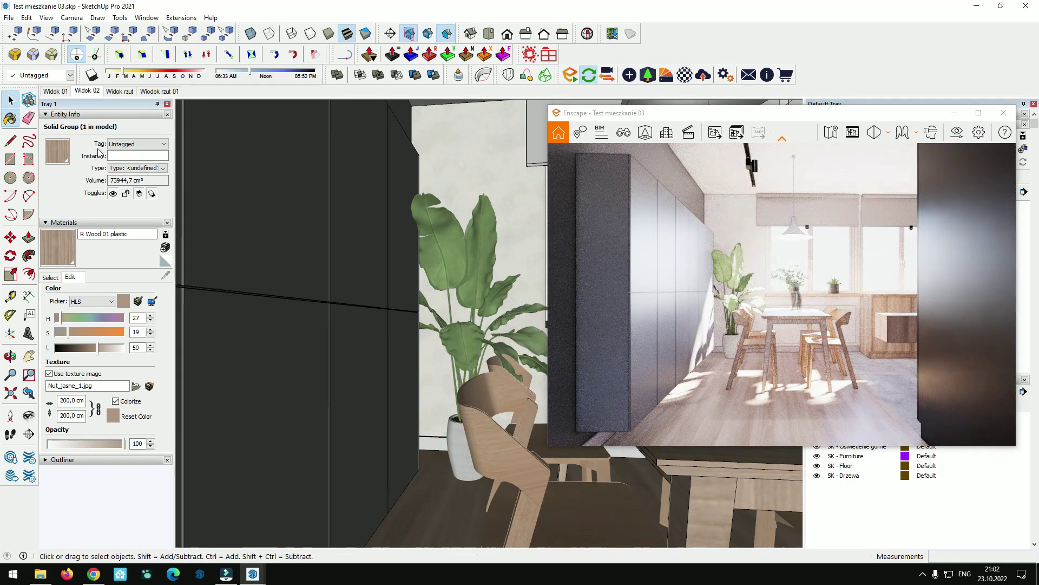
{"action": "mouse_move", "coordinate": [303, 379]}
{"action": "middle_mouse_down"}
{"action": "mouse_move", "coordinate": [235, 387]}
{"action": "mouse_move", "coordinate": [332, 392]}
{"action": "mouse_move", "coordinate": [459, 371]}
{"action": "middle_mouse_up"}
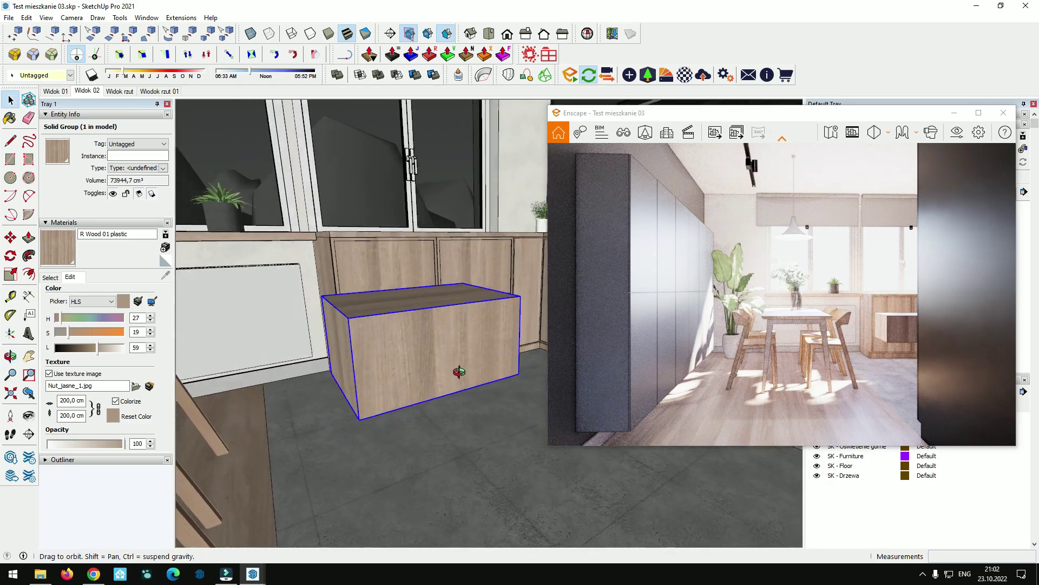
Delete the loose wooden box from the floor near the lower cabinets
{"action": "key", "text": "m"}
{"action": "left_click", "coordinate": [450, 392]}
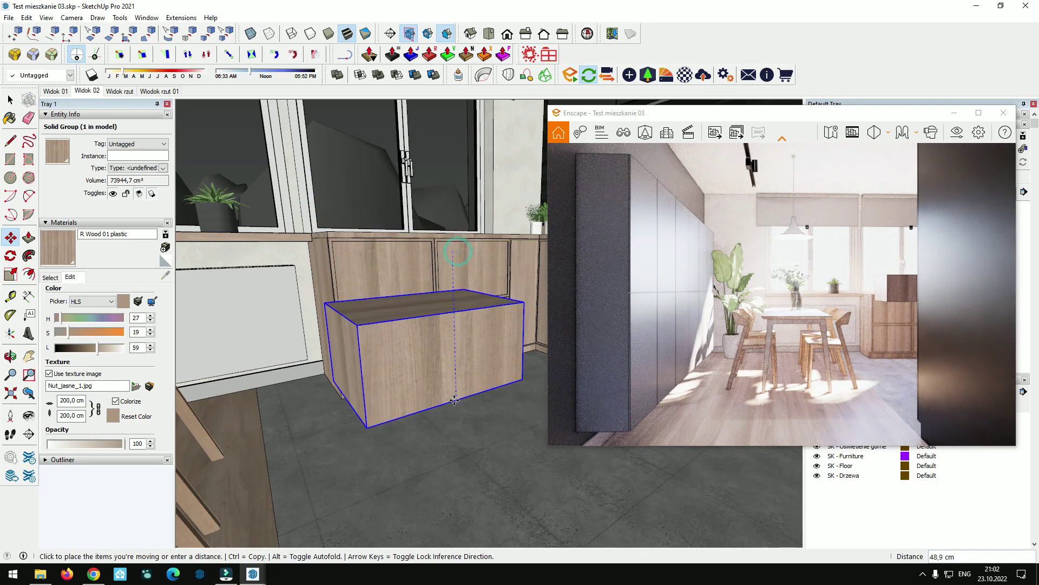
{"action": "key", "text": "space"}
{"action": "scroll", "coordinate": [402, 222], "scroll_direction": "down", "scroll_amount": 1}
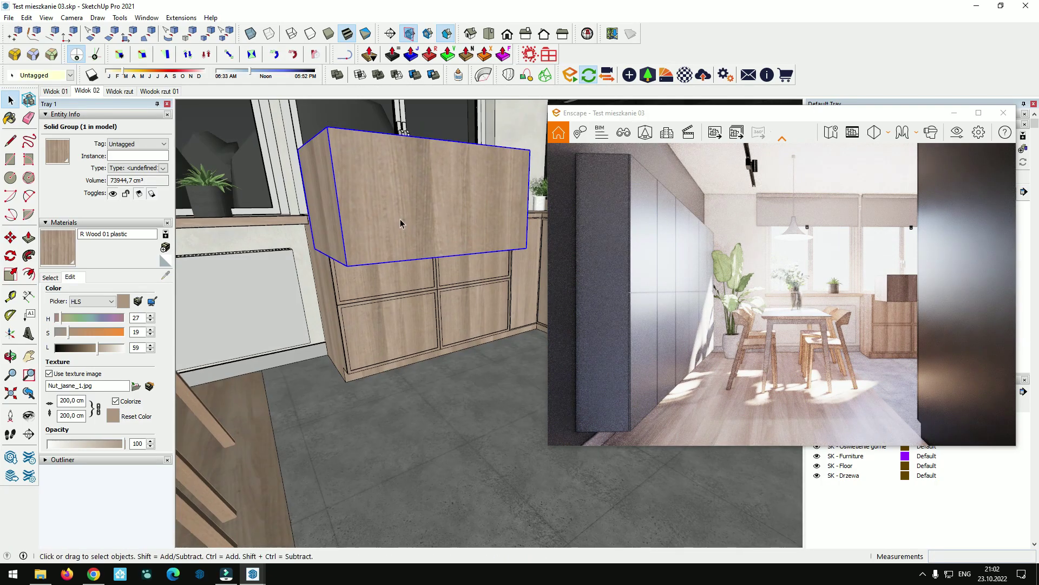
{"action": "key", "text": "Delete"}
Draw a floor rectangle, raise it into a tall box, and paint it R Wood 01 plastic
{"action": "key", "text": "r"}
{"action": "left_click", "coordinate": [349, 456]}
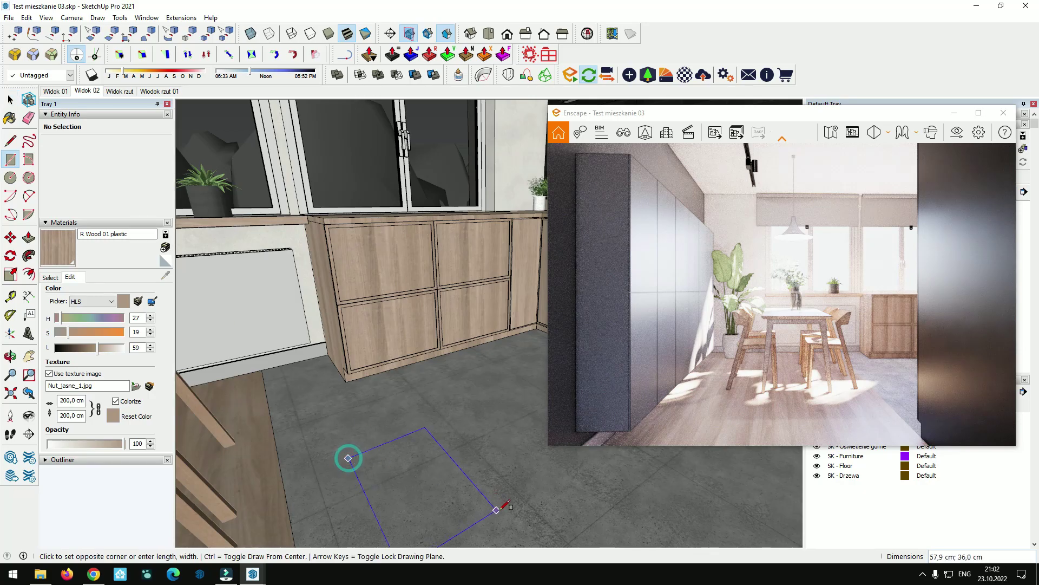
{"action": "left_click", "coordinate": [506, 508]}
{"action": "key", "text": "p"}
{"action": "left_click", "coordinate": [438, 501]}
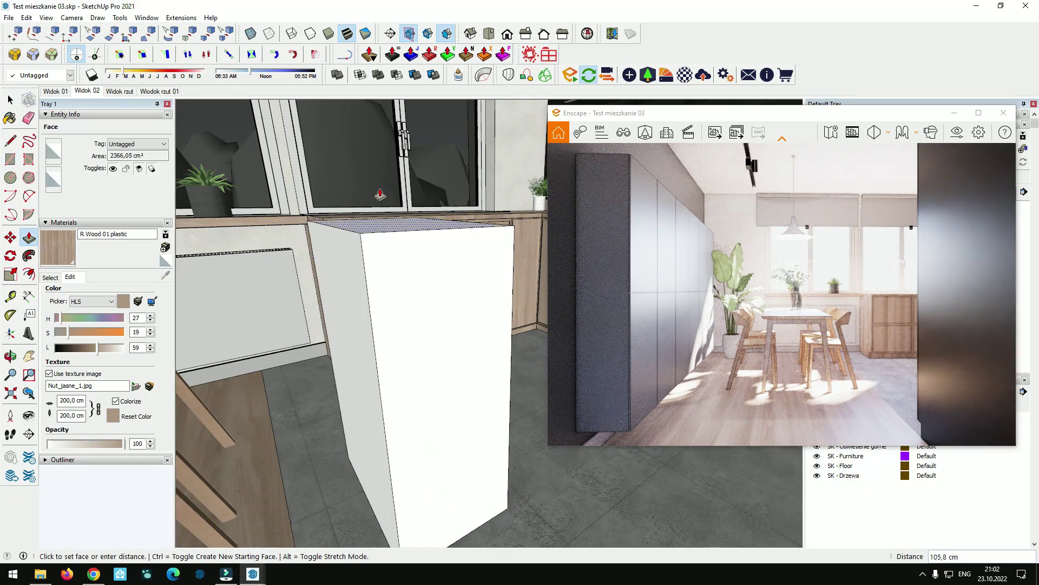
{"action": "left_click", "coordinate": [379, 187]}
{"action": "left_click", "coordinate": [8, 120]}
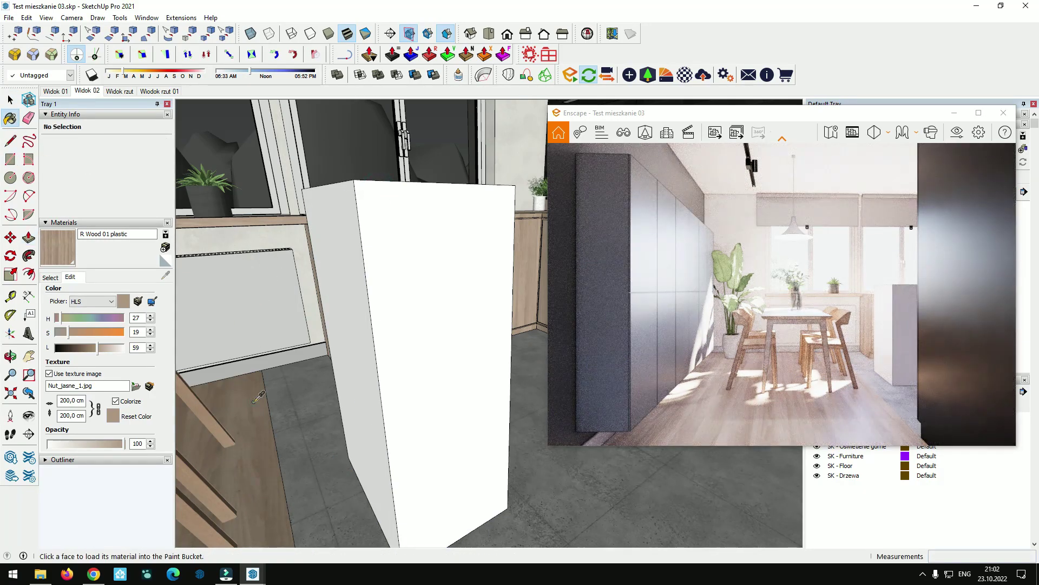
{"action": "left_click", "coordinate": [409, 306]}
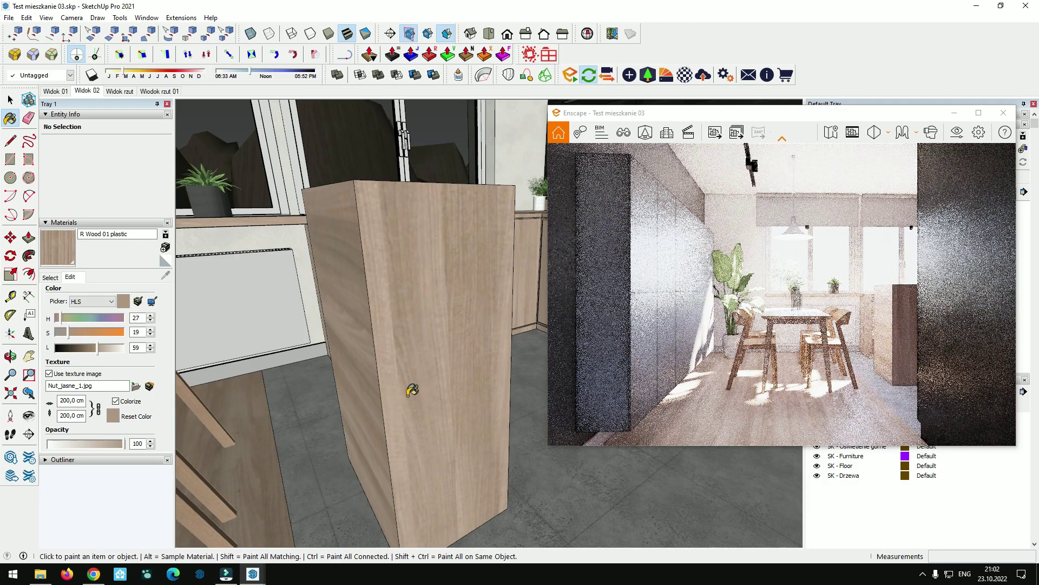
Check the tall box in Enscape, then delete the tall panel
{"action": "left_click_drag", "start_coordinate": [640, 359], "coordinate": [916, 322]}
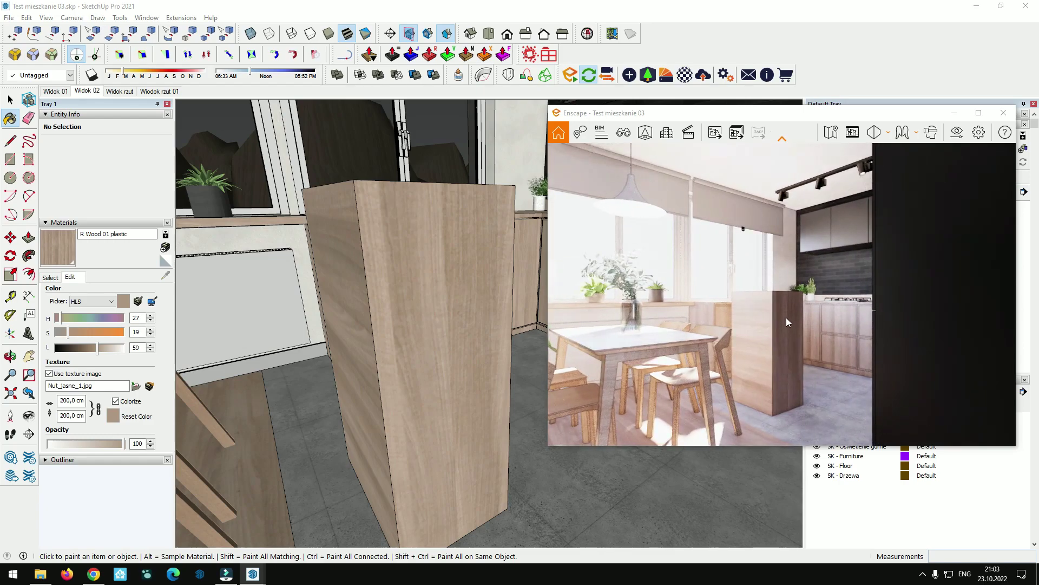
{"action": "key", "text": "space"}
{"action": "double_click", "coordinate": [470, 326]}
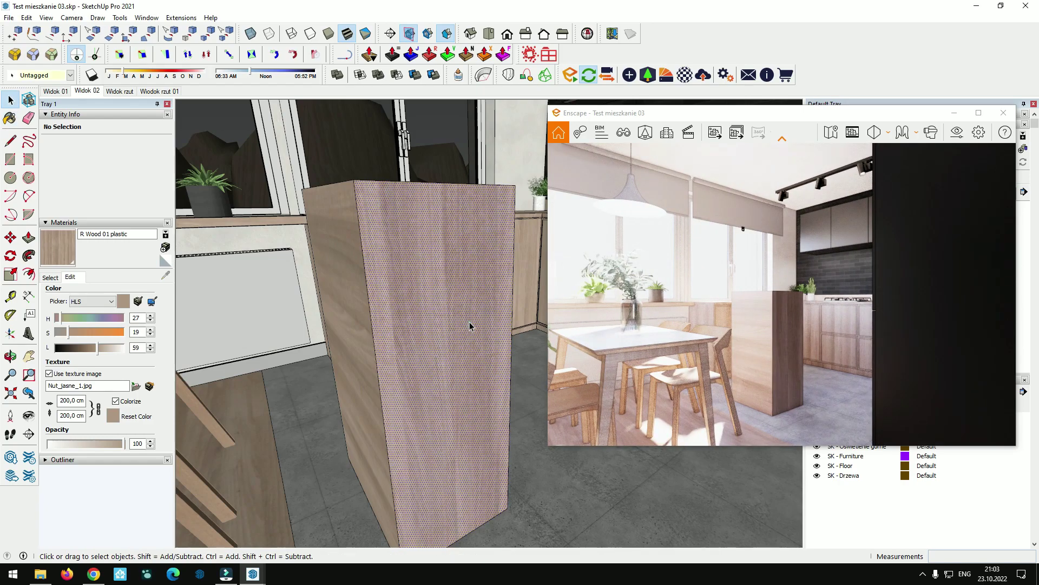
{"action": "key", "text": "Delete"}
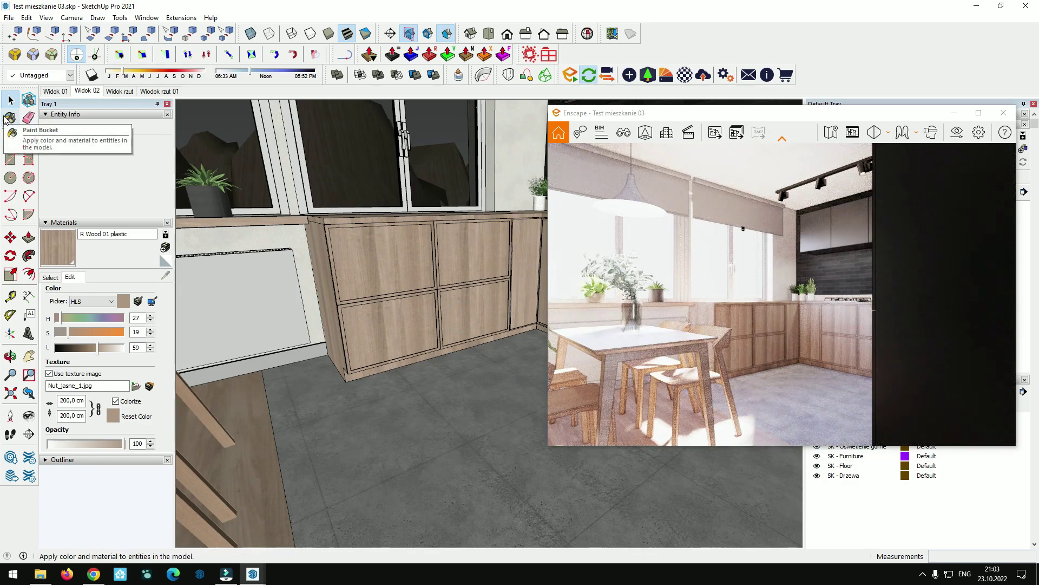
Sample the cabinet's R Wood 01 plastic and drop its lightness from 59 to 20
{"action": "left_click", "coordinate": [9, 118]}
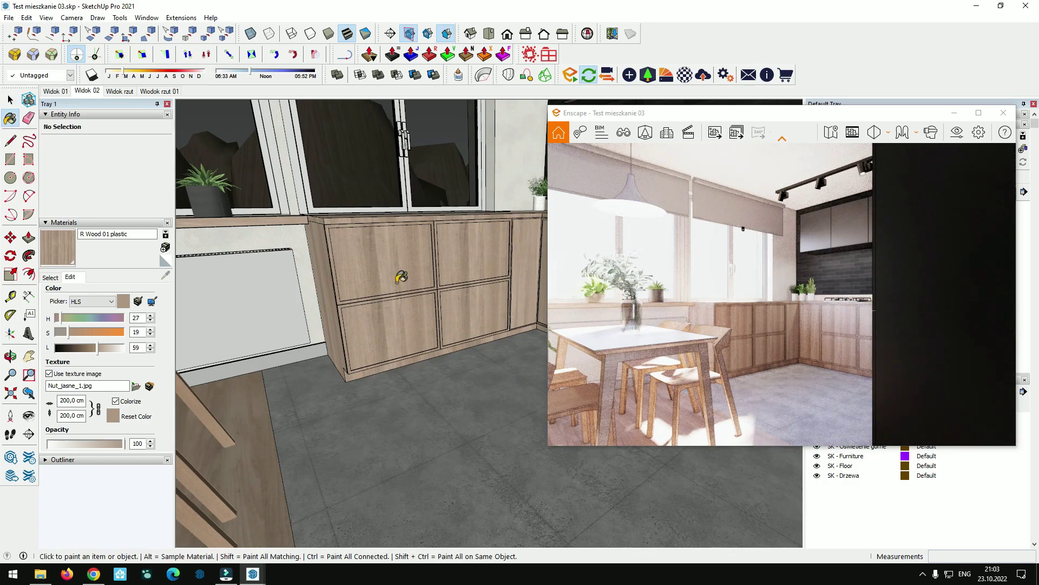
{"action": "left_click", "coordinate": [368, 250]}
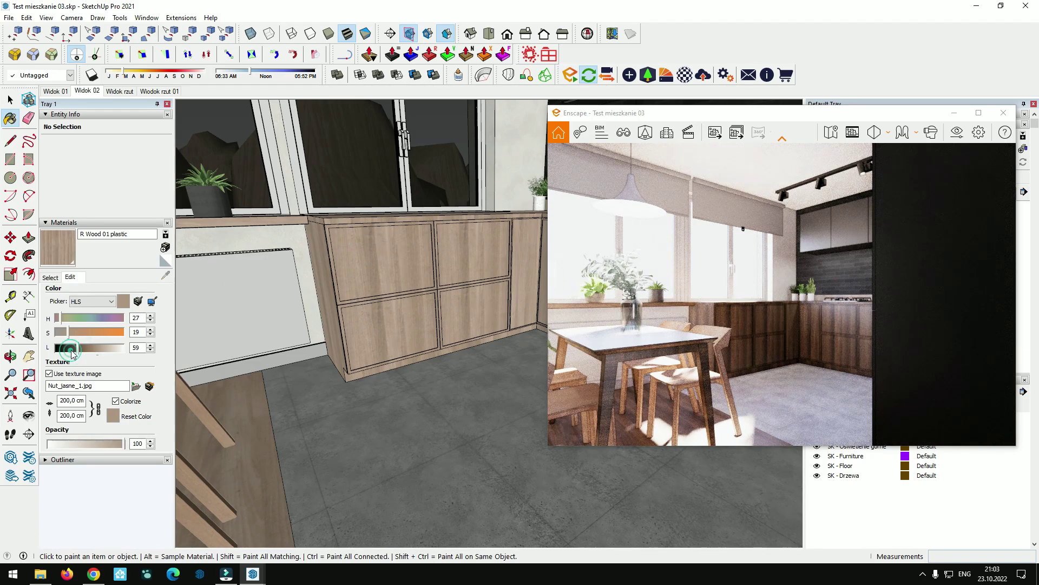
{"action": "left_click_drag", "start_coordinate": [81, 350], "coordinate": [60, 349]}
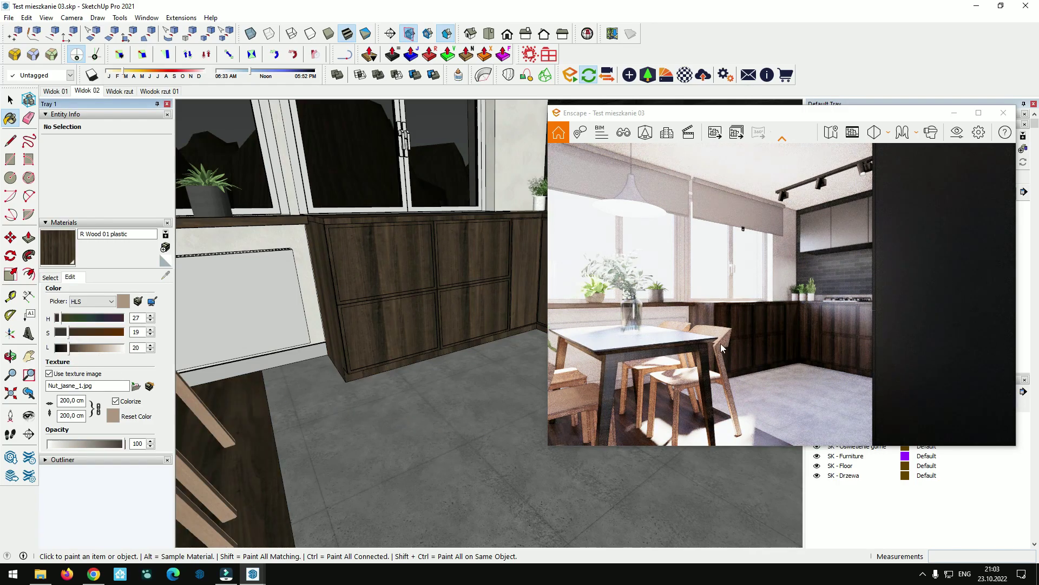
{"action": "key", "text": "s"}
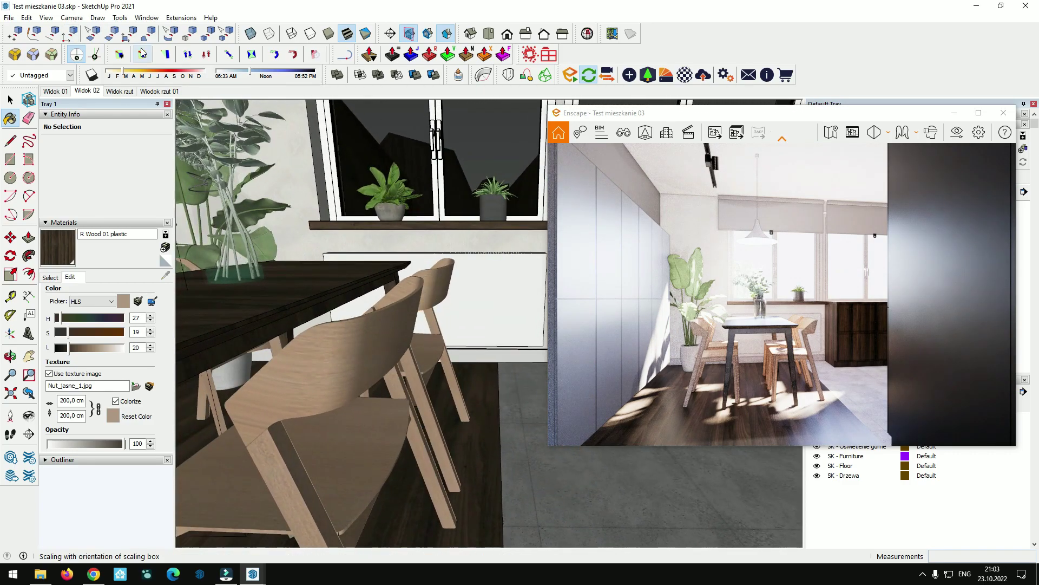
Replace the chairs' b113_BS material with another material
{"action": "left_click", "coordinate": [118, 18]}
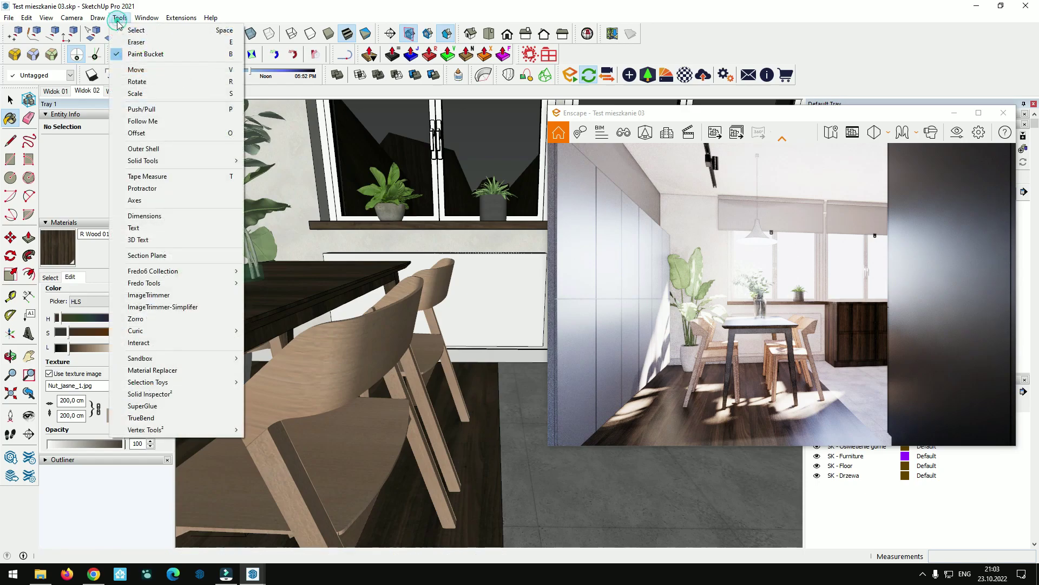
{"action": "left_click", "coordinate": [154, 371]}
{"action": "left_click", "coordinate": [339, 355]}
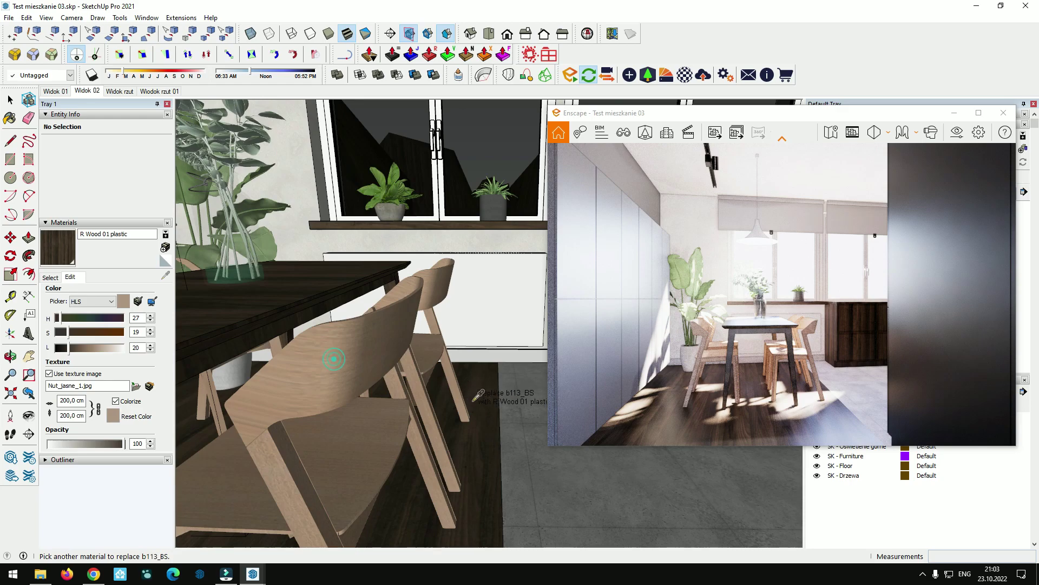
{"action": "left_click", "coordinate": [478, 389]}
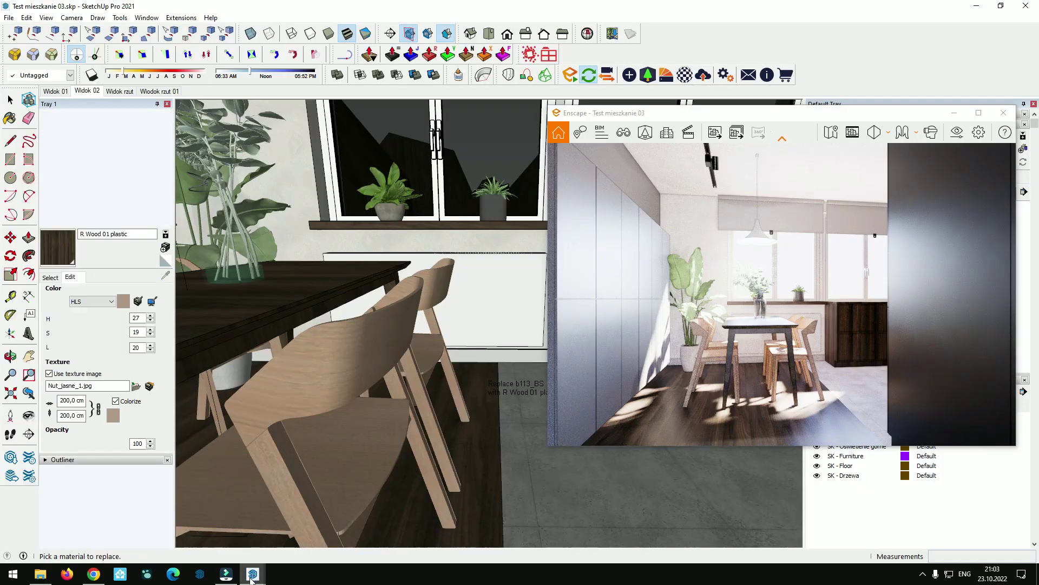
{"action": "left_click_drag", "start_coordinate": [693, 350], "coordinate": [696, 359]}
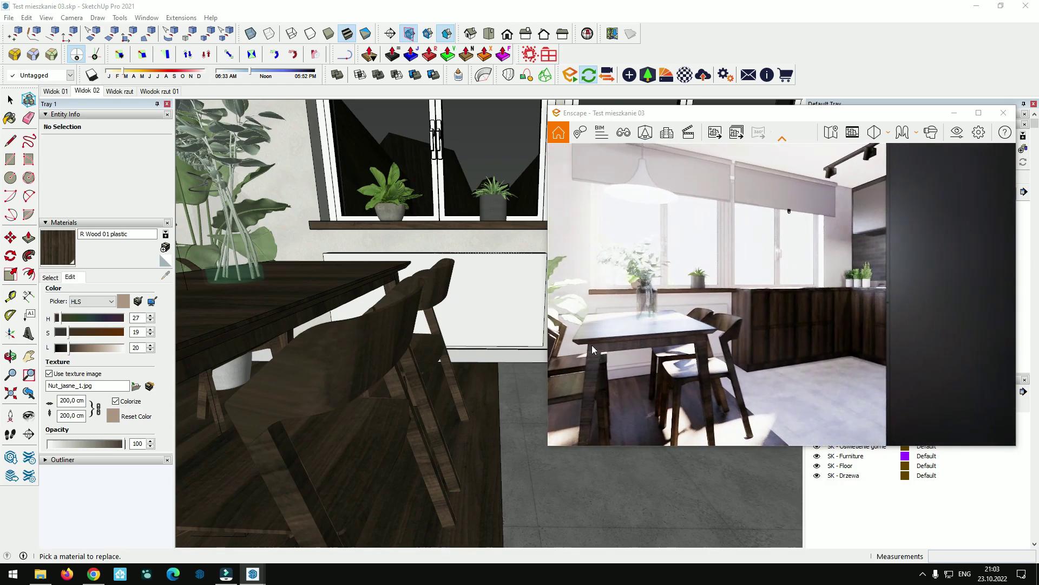
Undo the replacement and the material edit, restoring R Wood 01 plastic to lightness 59
{"action": "left_click", "coordinate": [27, 18]}
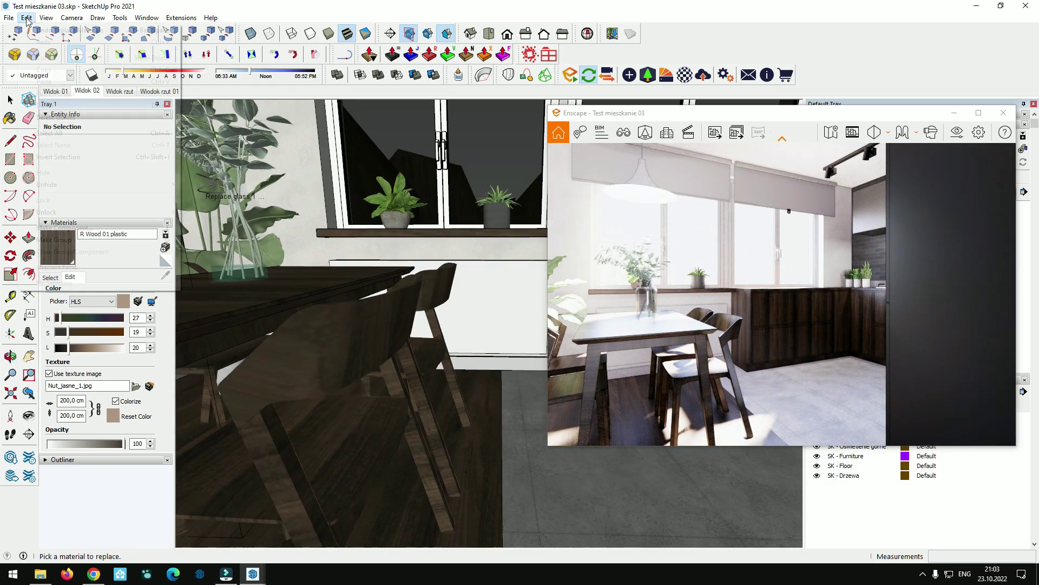
{"action": "left_click", "coordinate": [54, 30]}
{"action": "left_click", "coordinate": [27, 18]}
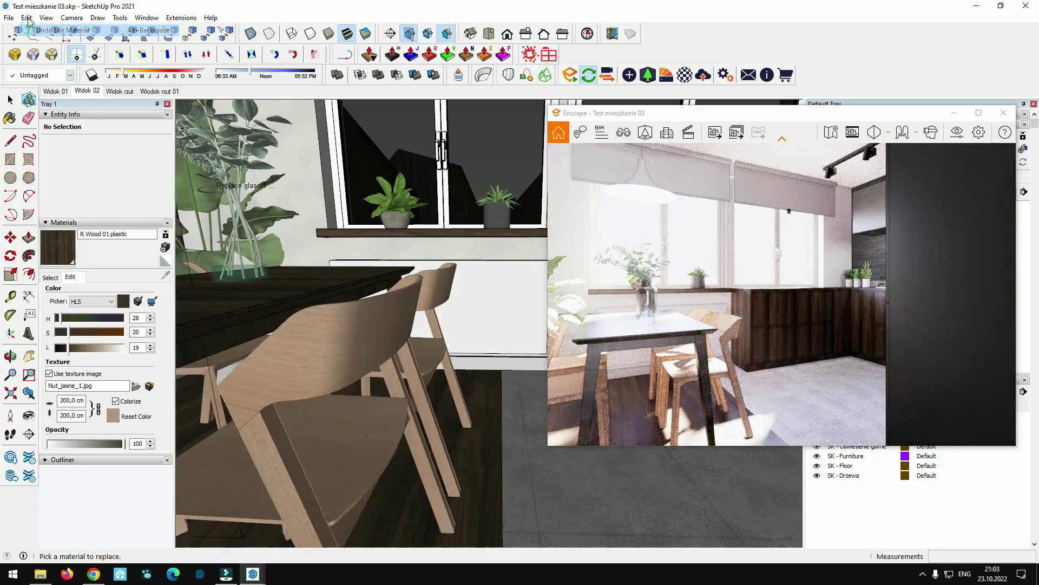
{"action": "left_click", "coordinate": [26, 18]}
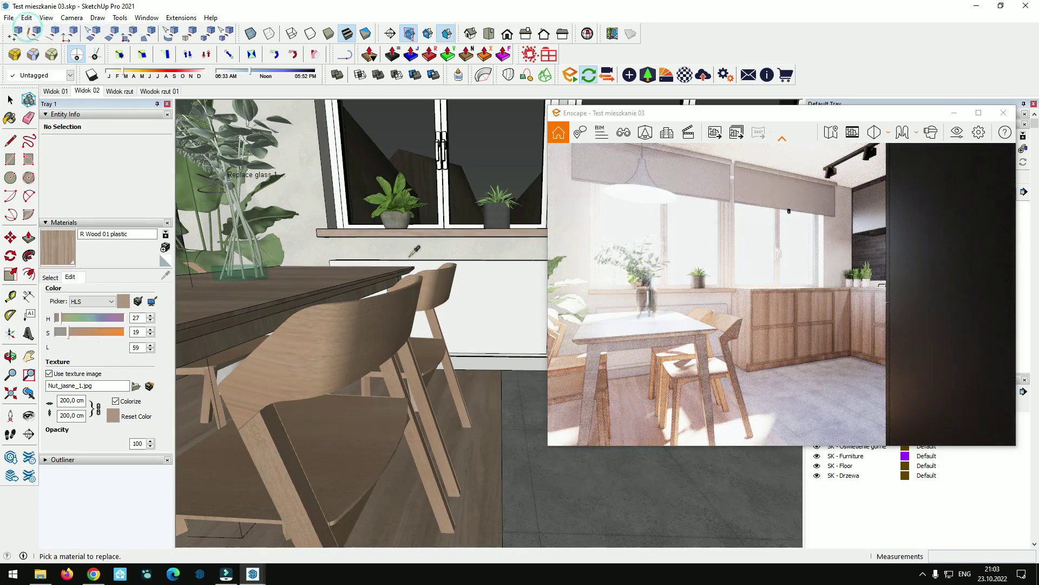
Hide the dark cabinet block and turn the Enscape view toward the dining table
{"action": "left_click", "coordinate": [10, 99]}
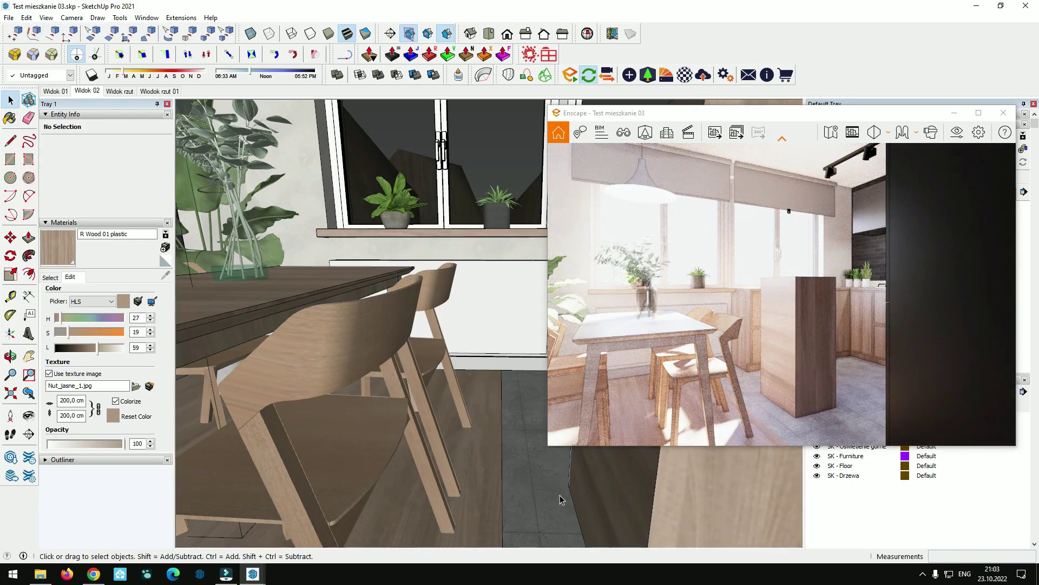
{"action": "left_click", "coordinate": [622, 484]}
{"action": "key", "text": "Delete"}
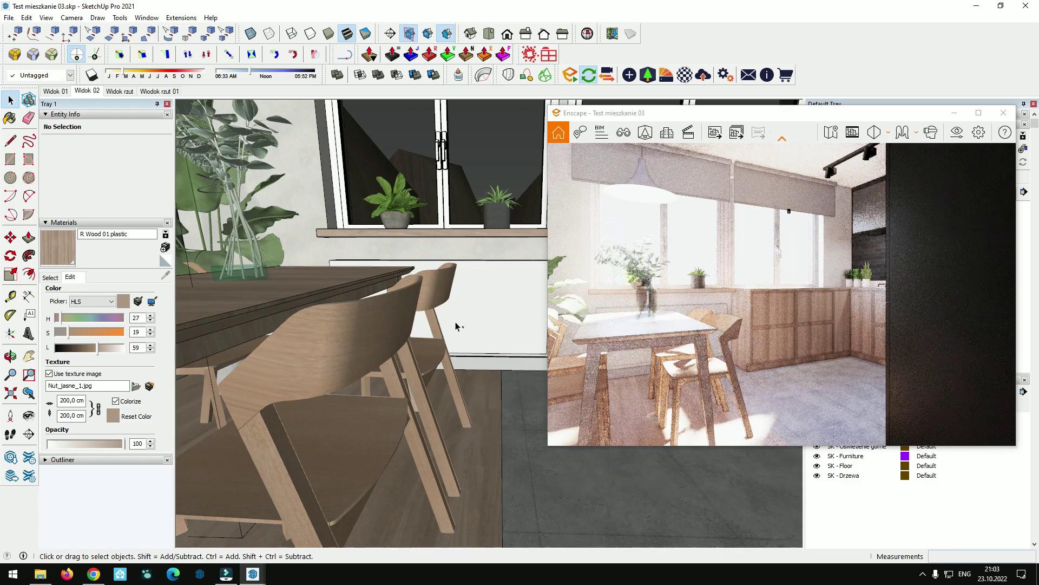
{"action": "left_click_drag", "start_coordinate": [649, 303], "coordinate": [716, 310]}
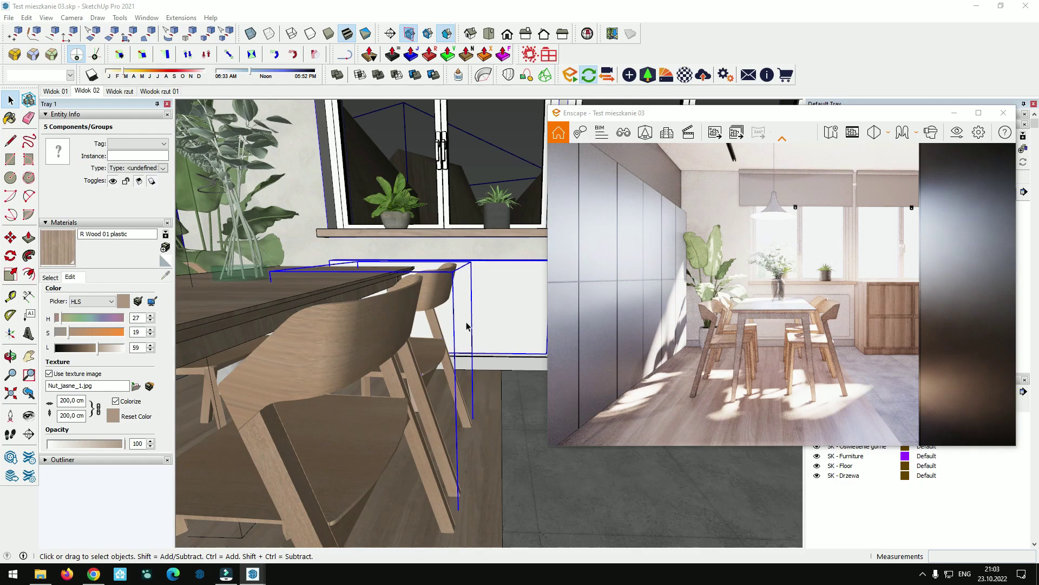
Sample the wardrobe's gray plastic material and start renaming it to 'gray plast'
{"action": "middle_click_drag", "start_coordinate": [352, 353], "coordinate": [628, 284]}
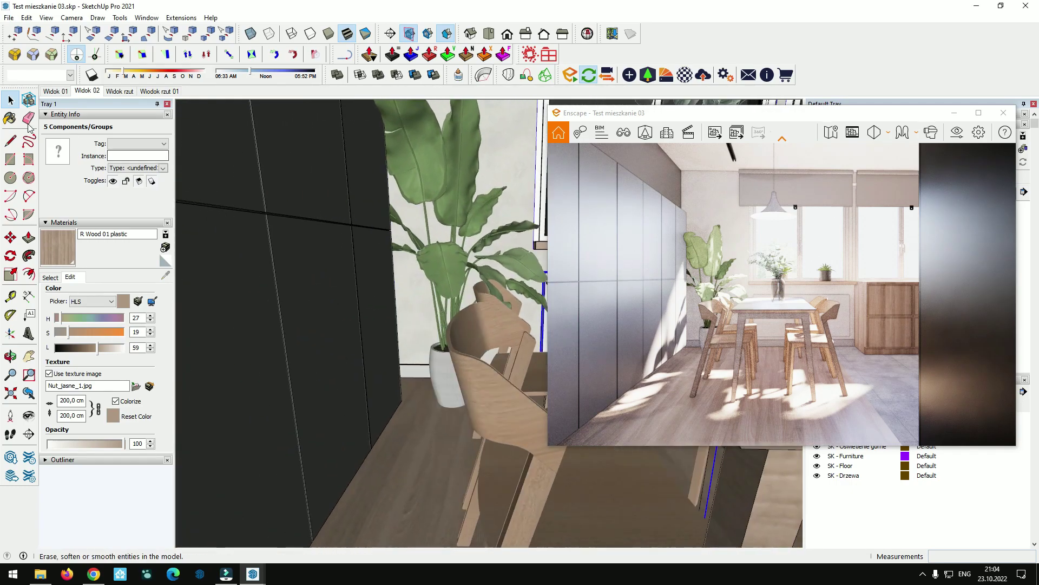
{"action": "key", "text": "b"}
{"action": "left_click", "coordinate": [309, 250], "text": "alt"}
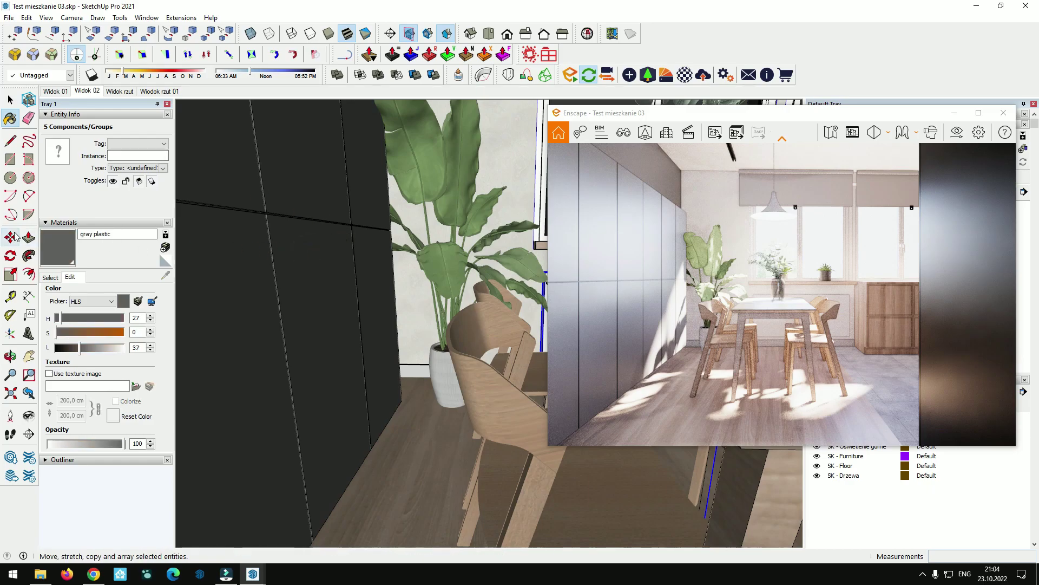
{"action": "double_click", "coordinate": [104, 234]}
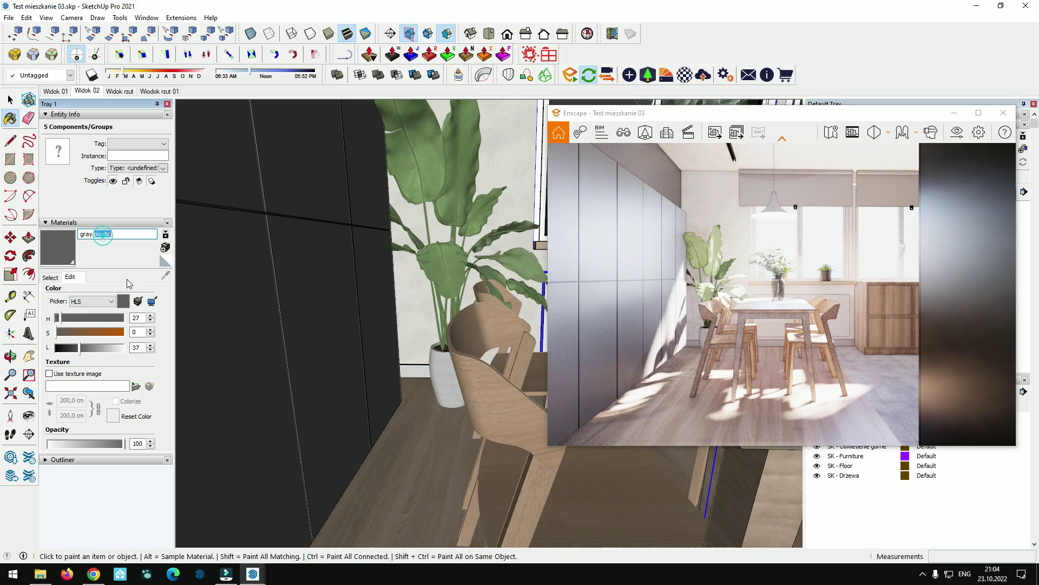
{"action": "key", "text": "BackSpace"}
{"action": "type", "text": "olished"}
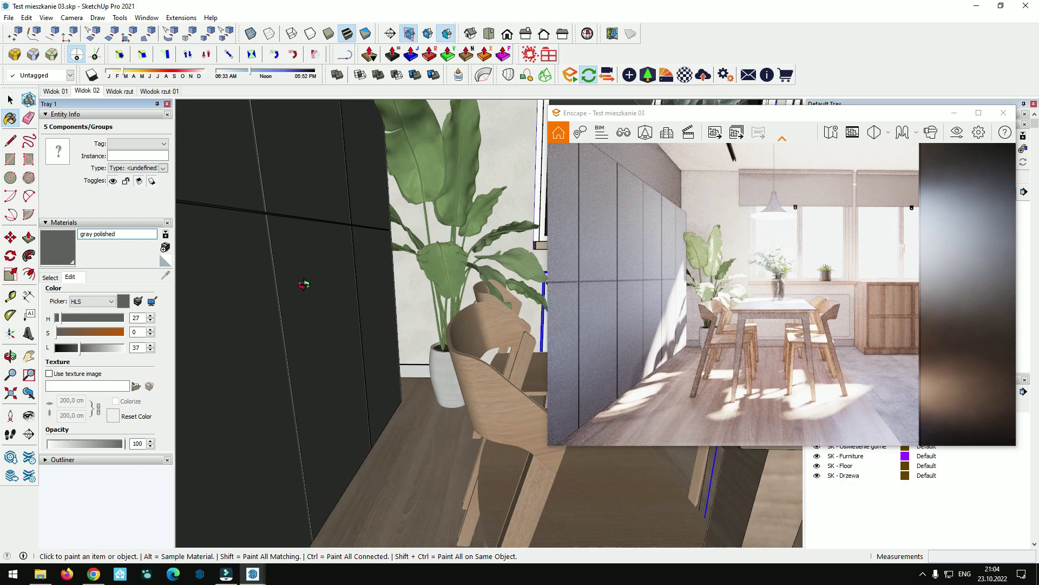
{"action": "middle_click_drag", "start_coordinate": [304, 284], "coordinate": [358, 302]}
{"action": "type", "text": "astic"}
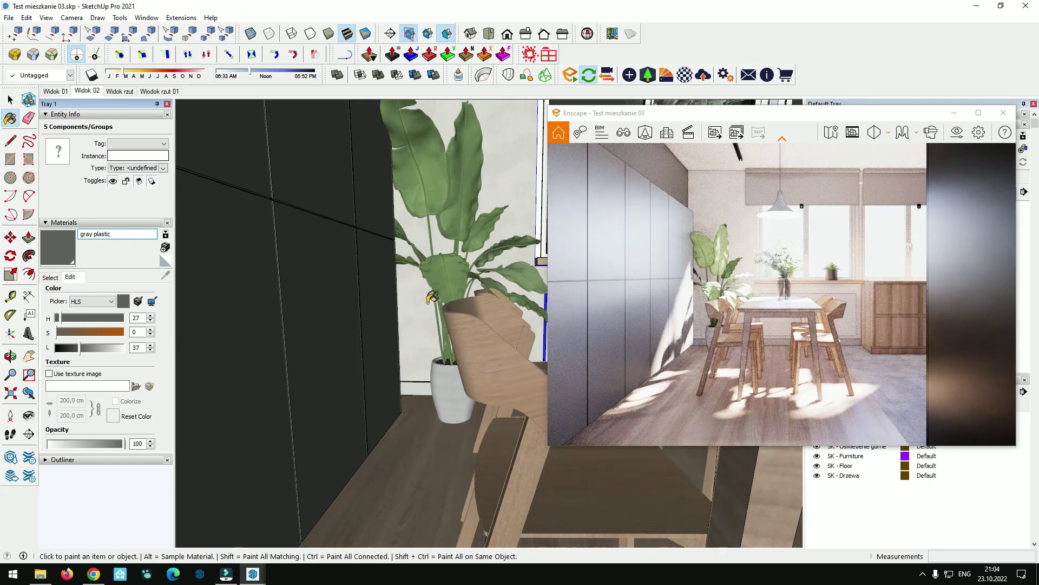
Draw a rectangle on the dining tabletop and push/pull it up into a box
{"action": "mouse_move", "coordinate": [433, 297]}
{"action": "middle_mouse_down"}
{"action": "mouse_move", "coordinate": [344, 301]}
{"action": "mouse_move", "coordinate": [318, 391]}
{"action": "middle_mouse_up"}
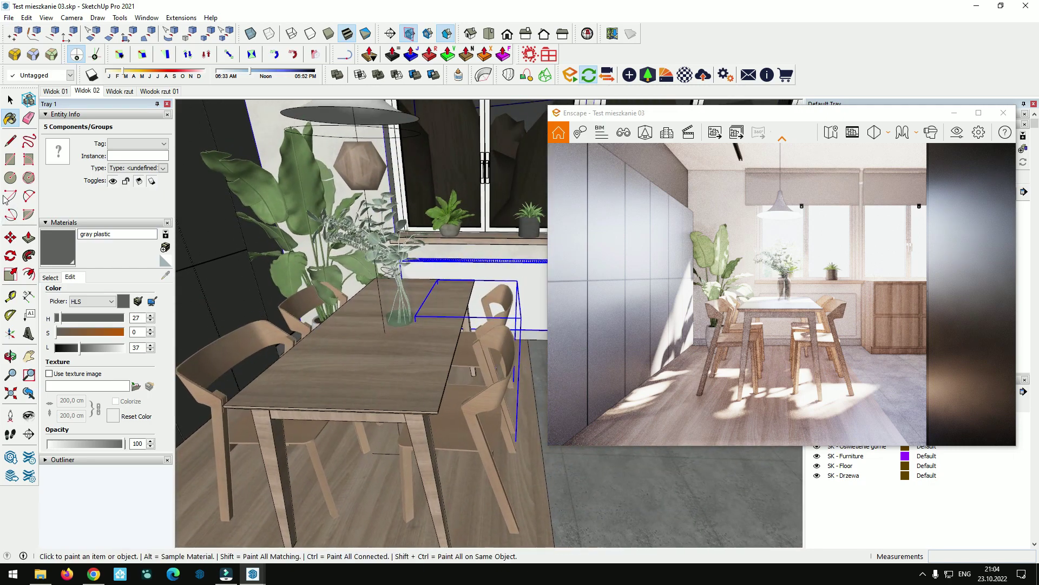
{"action": "left_click", "coordinate": [11, 157]}
{"action": "middle_click_drag", "start_coordinate": [270, 351], "coordinate": [349, 383]}
{"action": "middle_click_drag", "start_coordinate": [396, 344], "coordinate": [403, 367]}
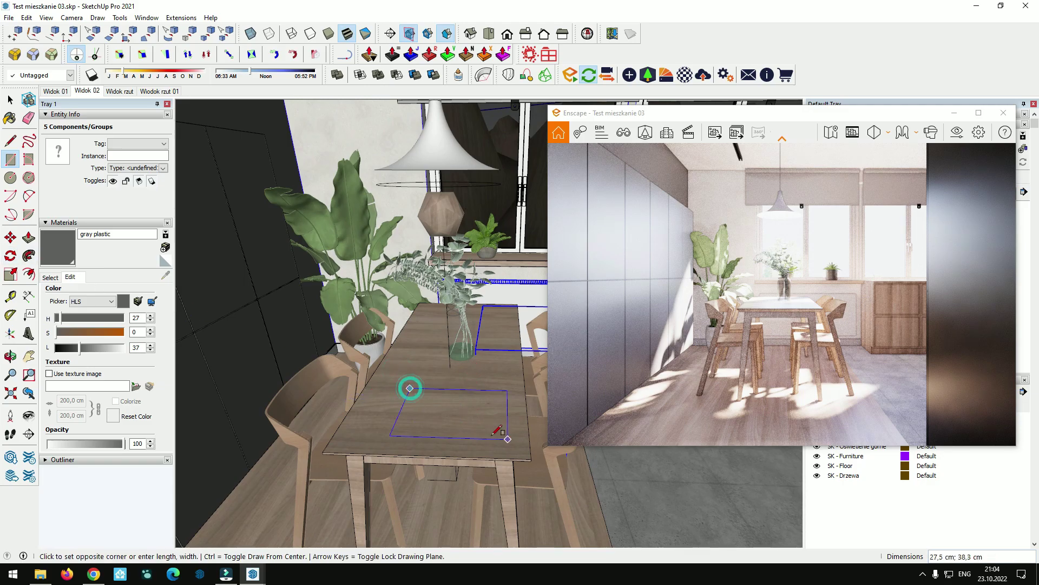
{"action": "left_click", "coordinate": [493, 434]}
{"action": "key", "text": "p"}
{"action": "left_click", "coordinate": [457, 424]}
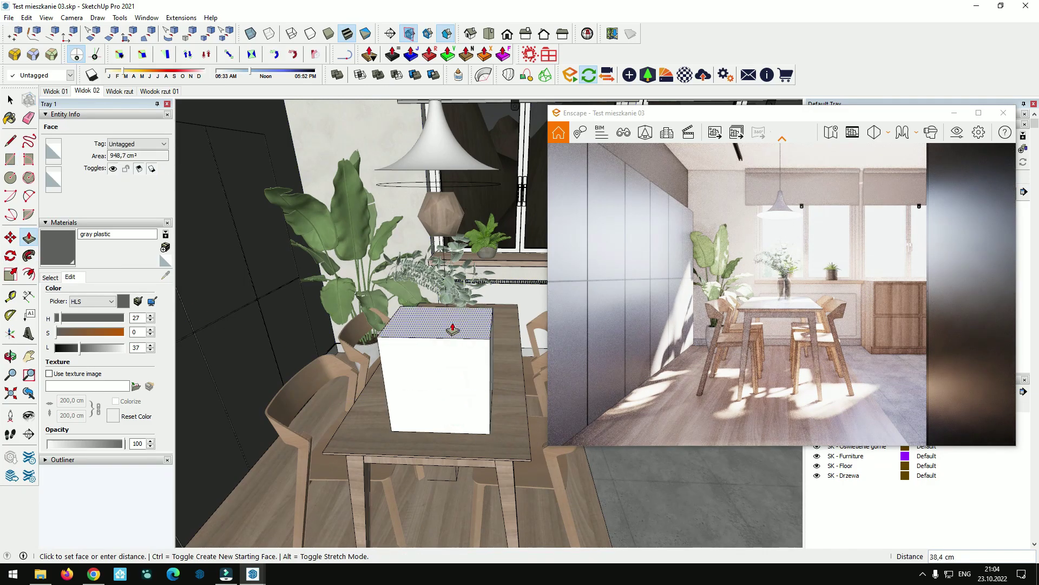
{"action": "left_click", "coordinate": [454, 366]}
Group the box, paint it dark red, then shift it to slate blue (HLS 197/13/30)
{"action": "key", "text": "space"}
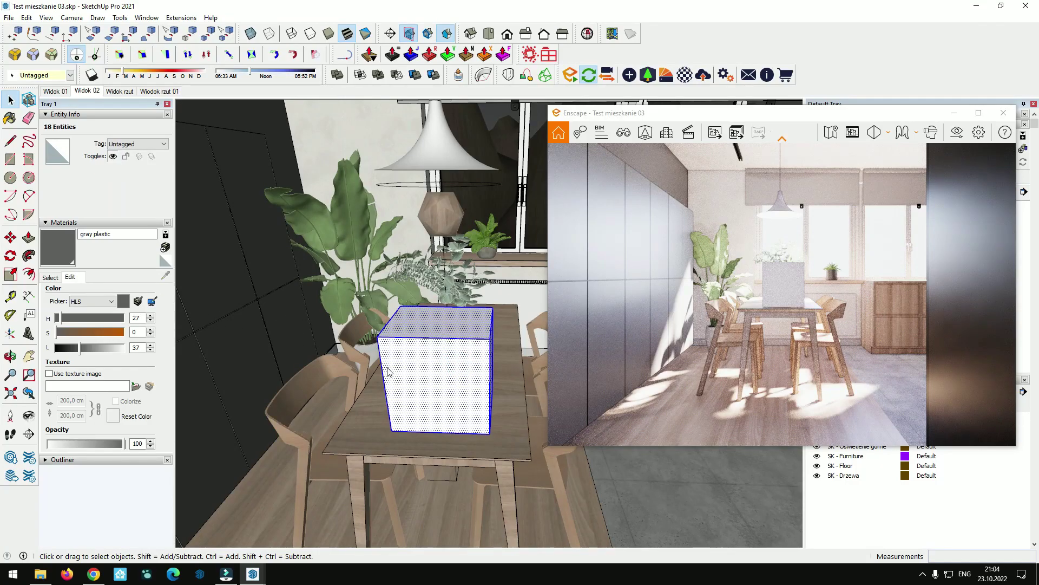
{"action": "right_click", "coordinate": [387, 371]}
{"action": "left_click", "coordinate": [429, 161]}
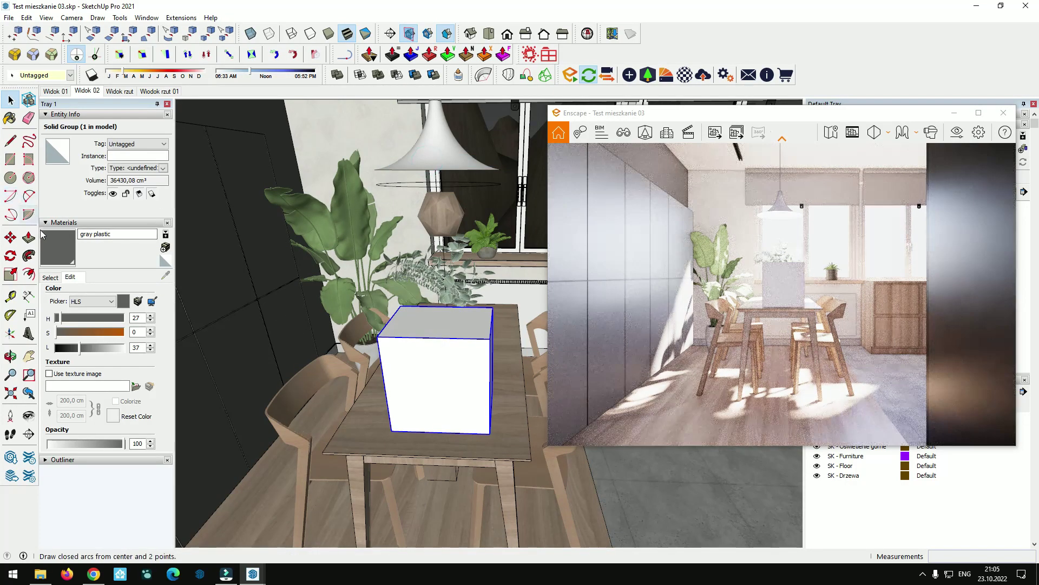
{"action": "left_click", "coordinate": [54, 277]}
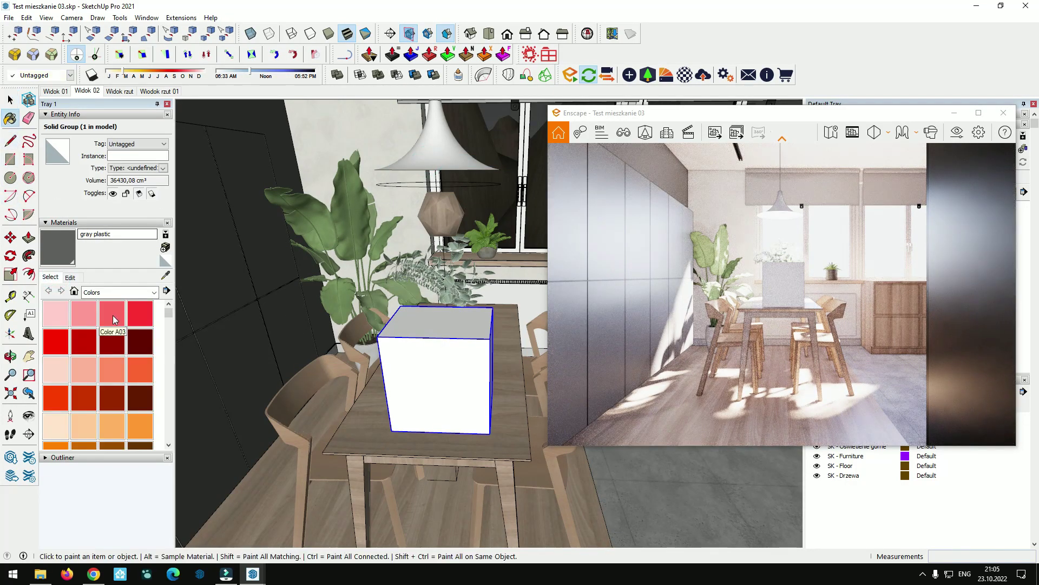
{"action": "left_click", "coordinate": [467, 373]}
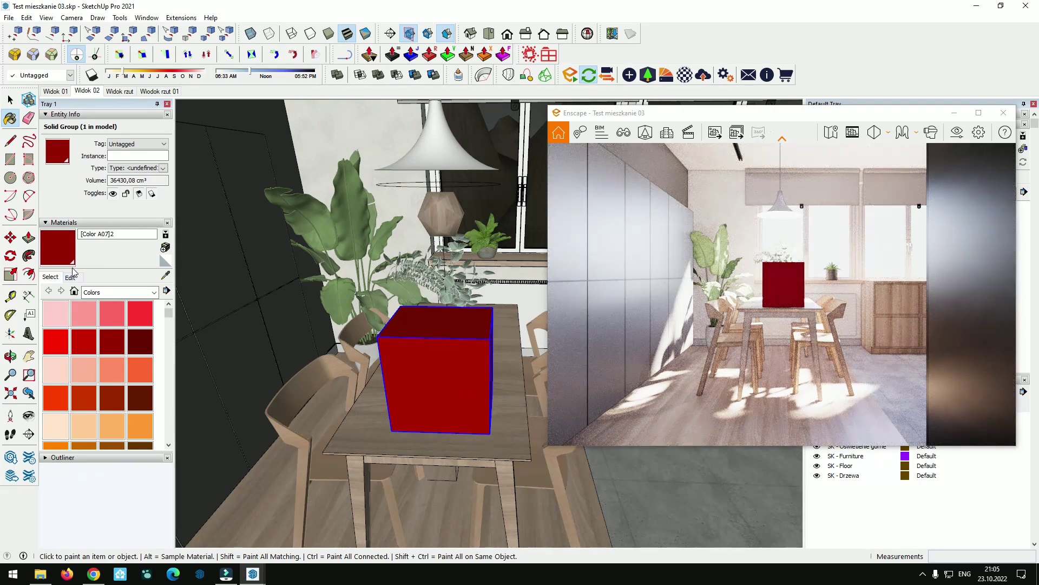
{"action": "left_click", "coordinate": [76, 282]}
{"action": "mouse_move", "coordinate": [85, 334]}
{"action": "left_mouse_down"}
{"action": "mouse_move", "coordinate": [85, 317]}
{"action": "mouse_move", "coordinate": [101, 321]}
{"action": "mouse_move", "coordinate": [61, 332]}
{"action": "mouse_move", "coordinate": [89, 318]}
{"action": "left_mouse_up"}
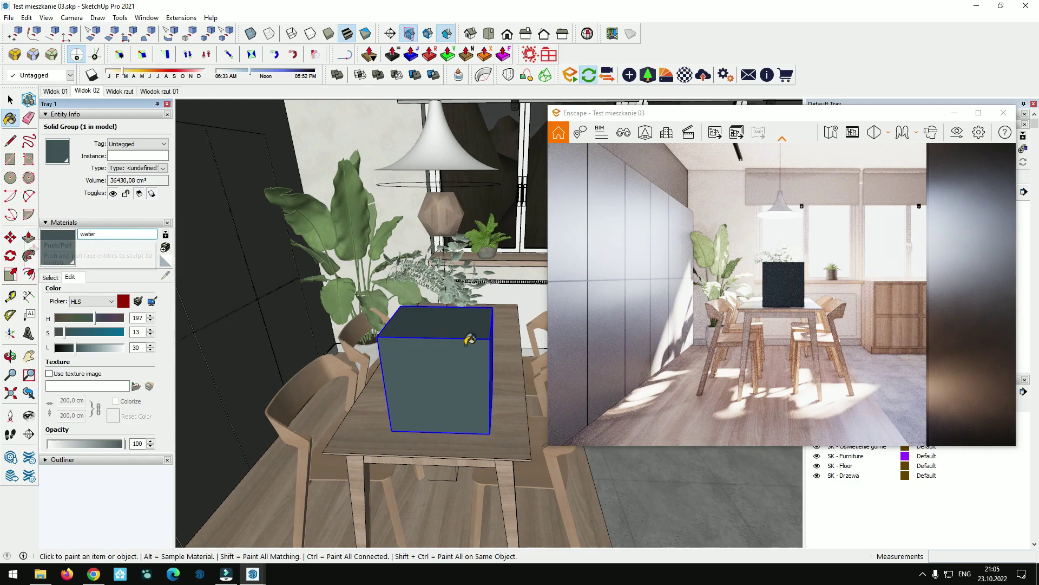
Move the cube over to the kitchen counter corner
{"action": "middle_click_drag", "start_coordinate": [469, 339], "coordinate": [400, 265]}
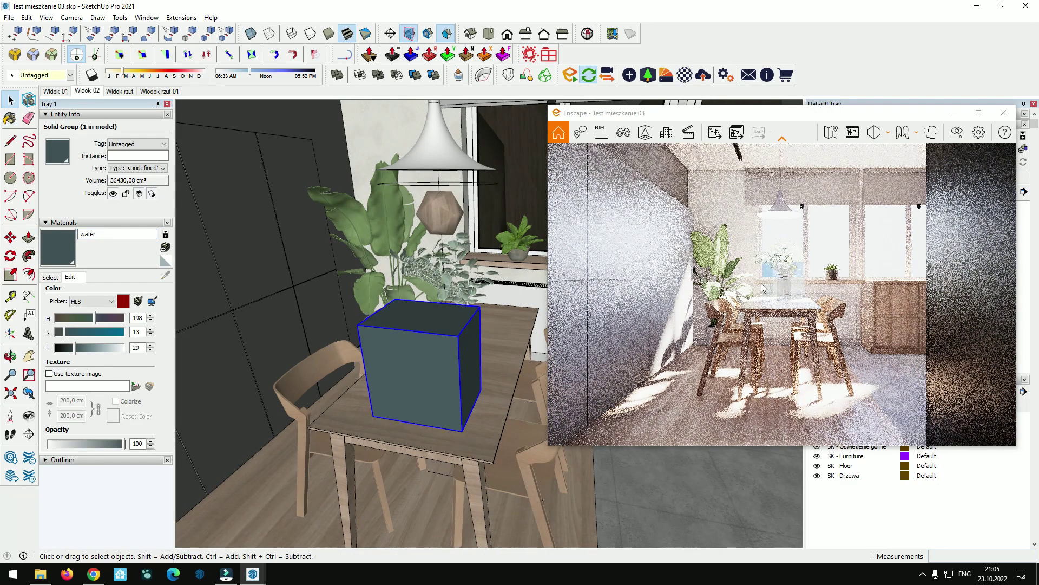
{"action": "key", "text": "space"}
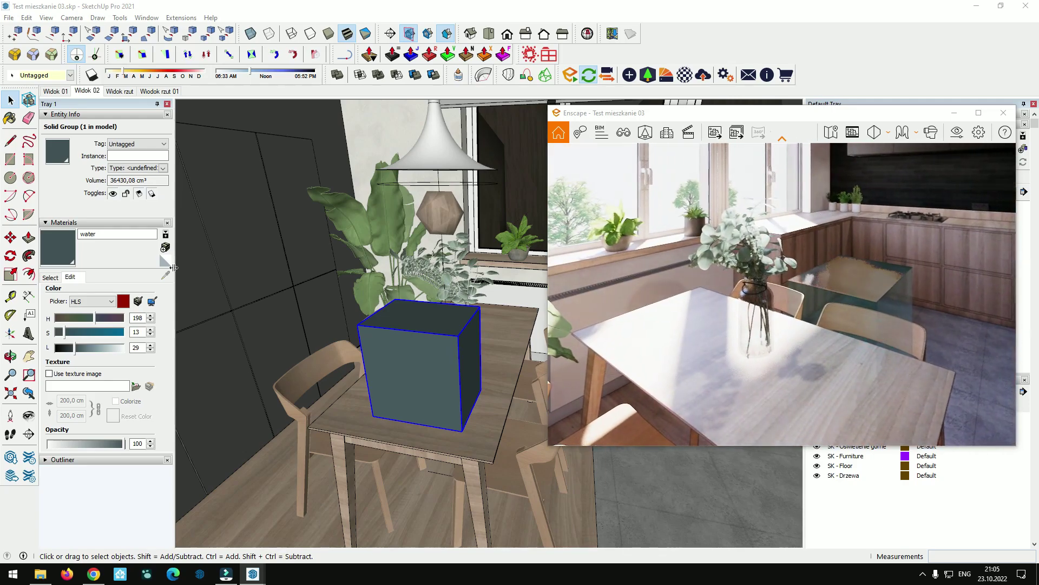
{"action": "middle_click_drag", "start_coordinate": [377, 311], "coordinate": [358, 346]}
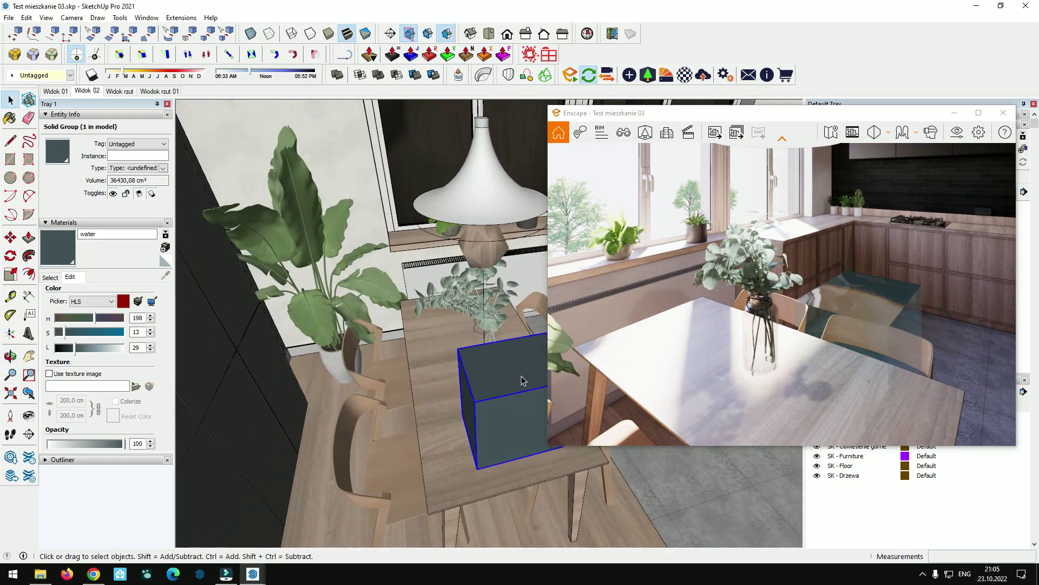
{"action": "middle_click_drag", "start_coordinate": [355, 431], "coordinate": [386, 370], "text": "shift"}
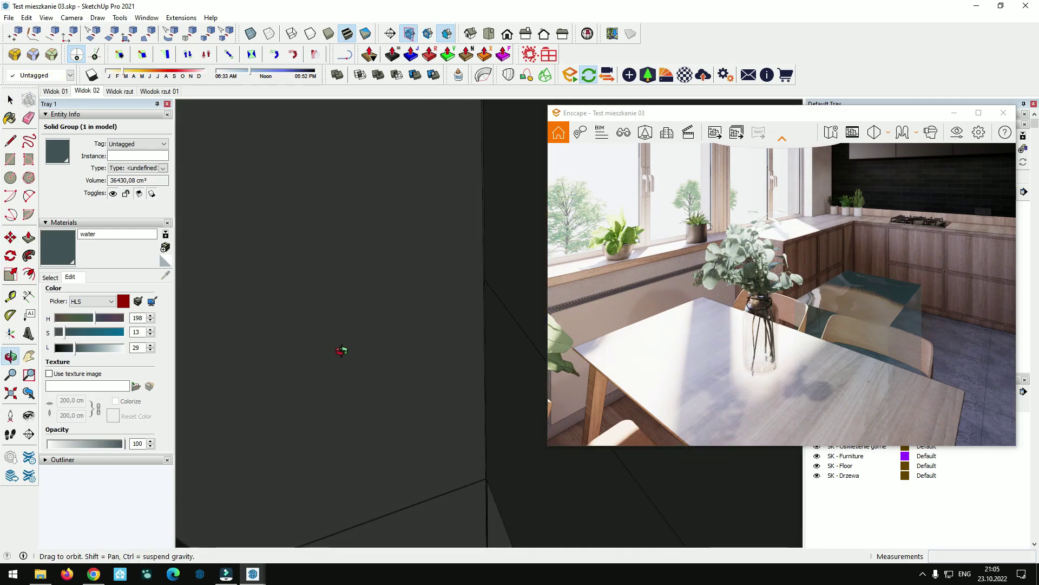
{"action": "scroll", "coordinate": [386, 371], "scroll_direction": "up", "scroll_amount": 3}
{"action": "scroll", "coordinate": [332, 330], "scroll_direction": "up", "scroll_amount": 2}
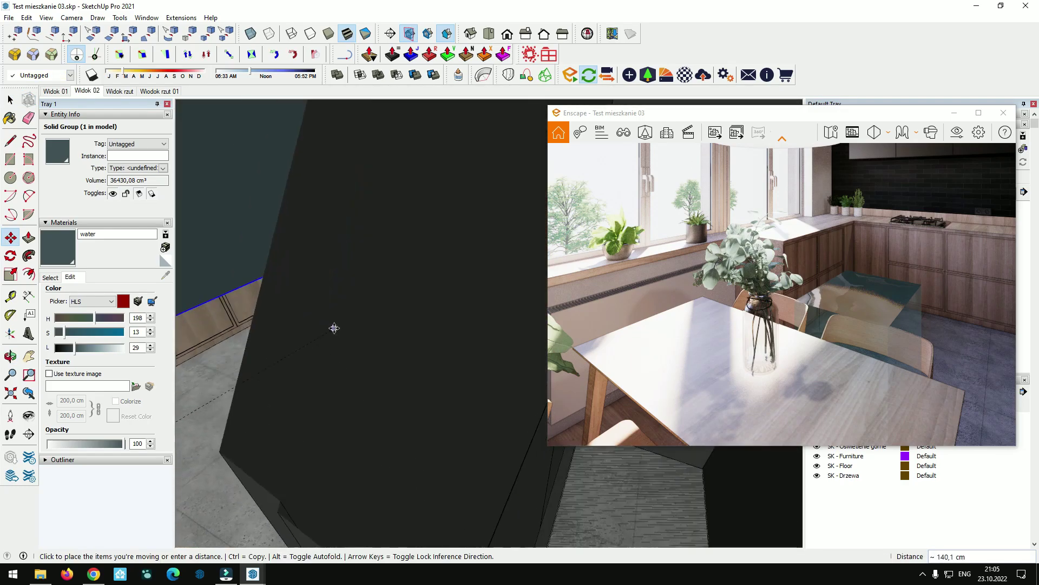
{"action": "mouse_move", "coordinate": [332, 329]}
{"action": "middle_mouse_down", "text": "shift"}
{"action": "mouse_move", "coordinate": [464, 348]}
{"action": "mouse_move", "coordinate": [332, 309]}
{"action": "middle_mouse_up", "text": "shift"}
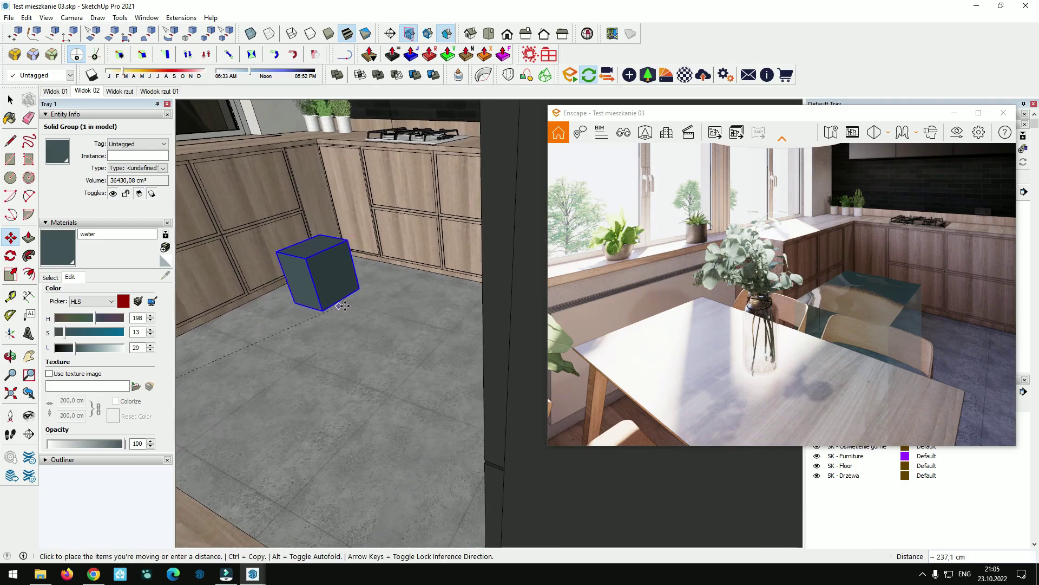
{"action": "left_click", "coordinate": [366, 293]}
{"action": "key", "text": "space"}
Stretch one cube face longer and push the floor water rectangle up 33.9 cm
{"action": "scroll", "coordinate": [329, 287], "scroll_direction": "up", "scroll_amount": 1}
{"action": "scroll", "coordinate": [329, 287], "scroll_direction": "up", "scroll_amount": 1}
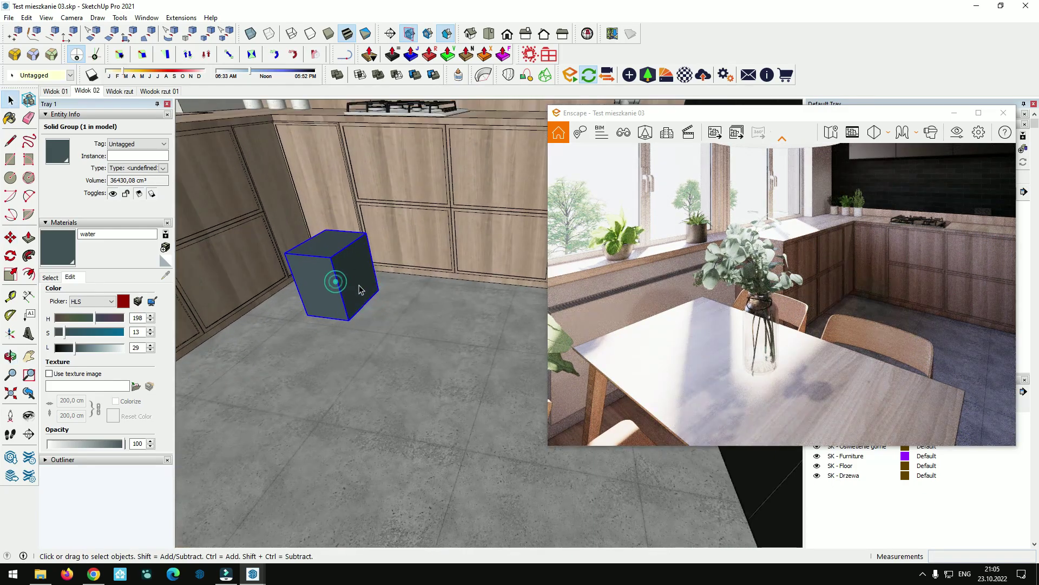
{"action": "key", "text": "space"}
{"action": "triple_click", "coordinate": [352, 284]}
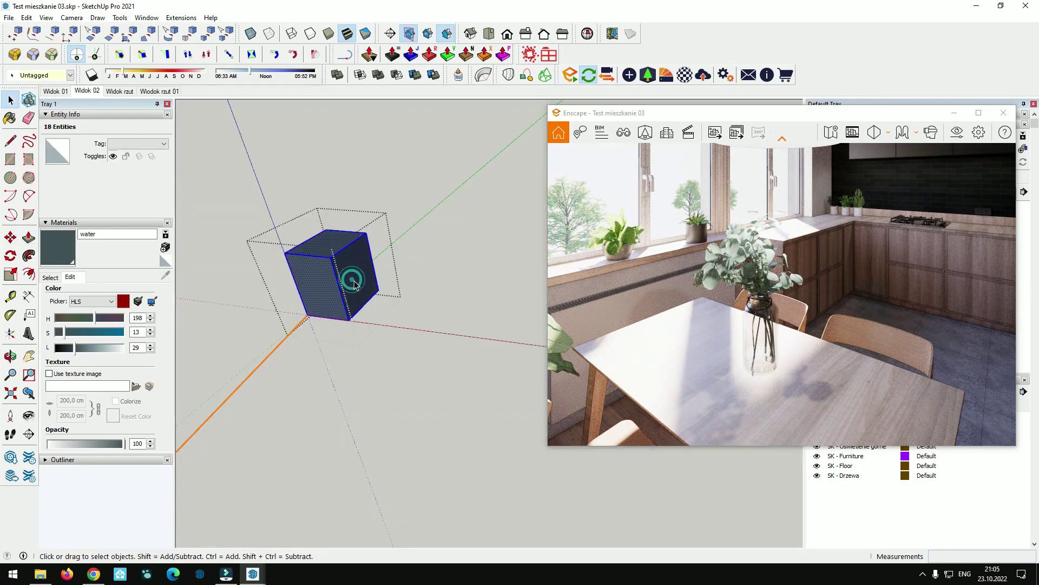
{"action": "middle_click_drag", "start_coordinate": [442, 279], "coordinate": [414, 276]}
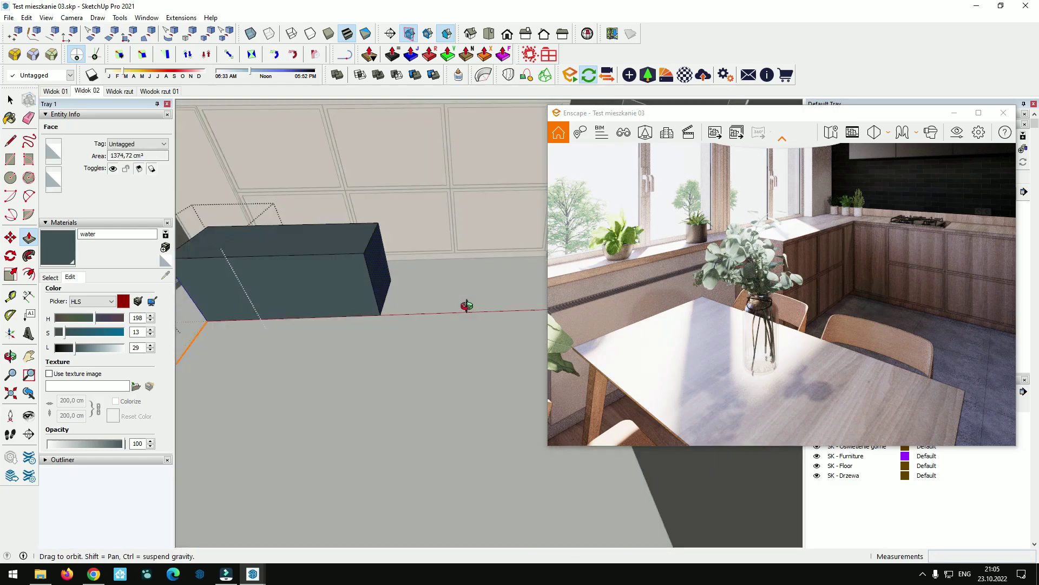
{"action": "left_click", "coordinate": [442, 272]}
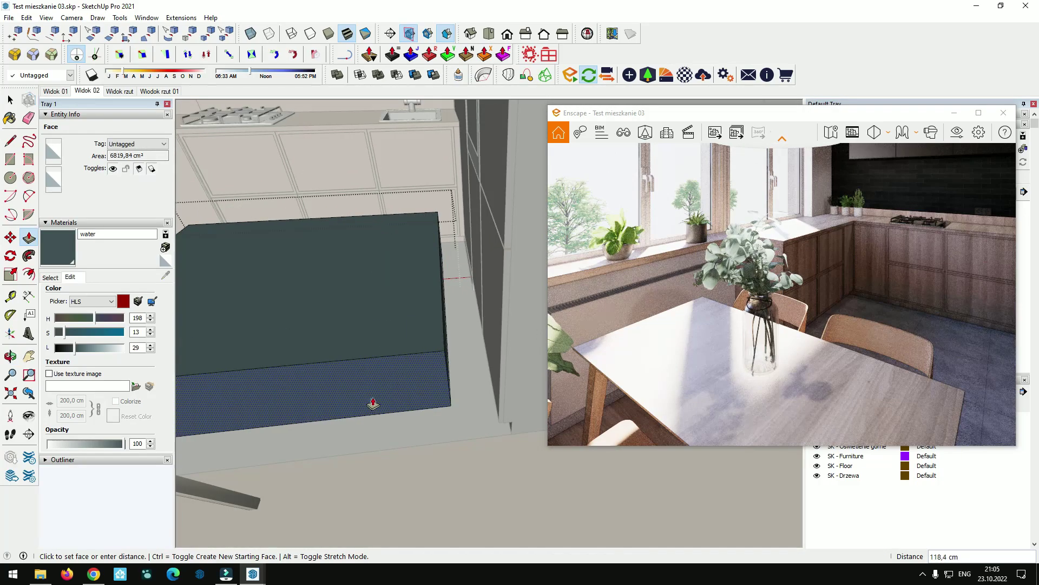
{"action": "left_click", "coordinate": [364, 398]}
{"action": "left_click", "coordinate": [371, 344]}
{"action": "key", "text": "space"}
Orbit the model and turn the Enscape view to inspect the water slab
{"action": "middle_click_drag", "start_coordinate": [366, 336], "coordinate": [407, 420]}
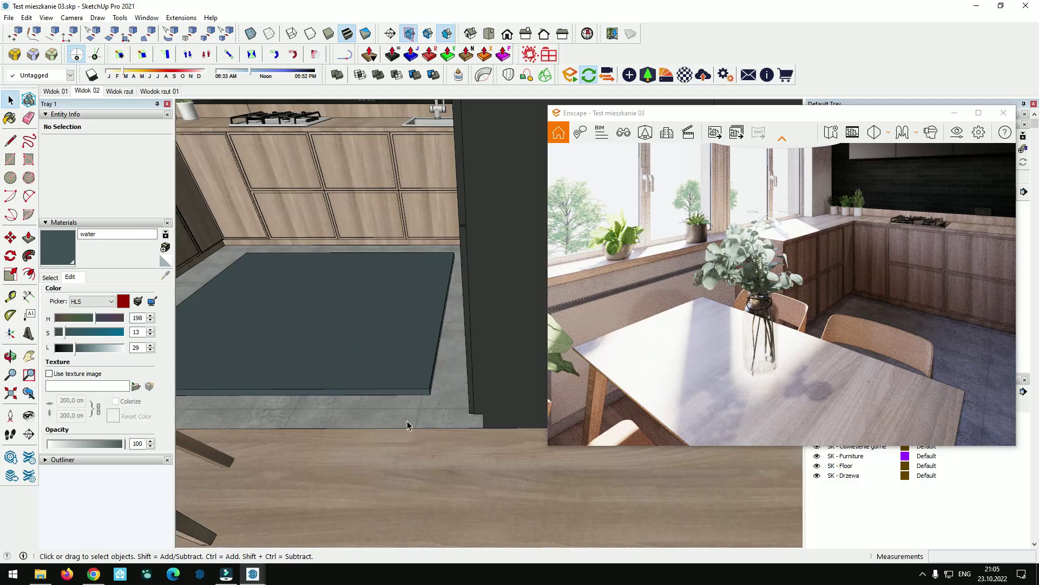
{"action": "middle_click_drag", "start_coordinate": [480, 385], "coordinate": [404, 380]}
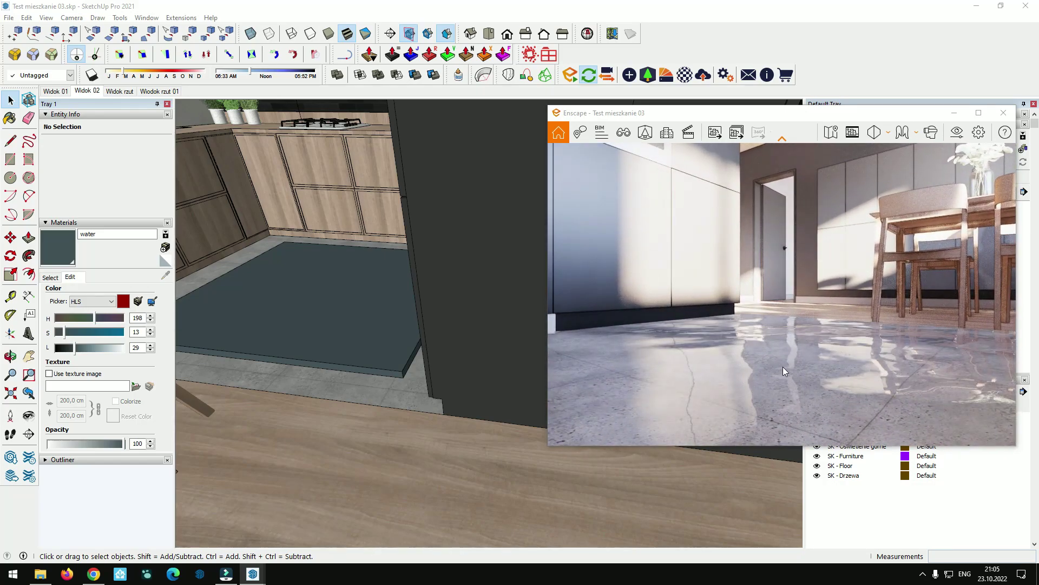
{"action": "left_click_drag", "start_coordinate": [783, 366], "coordinate": [844, 366]}
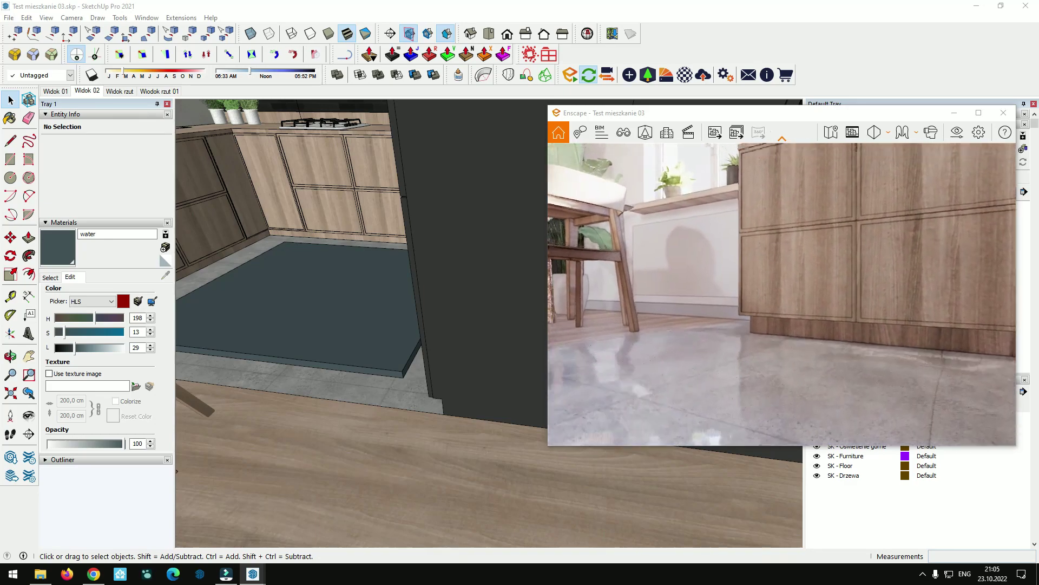
{"action": "mouse_move", "coordinate": [357, 326]}
{"action": "middle_mouse_down"}
{"action": "mouse_move", "coordinate": [366, 378]}
{"action": "mouse_move", "coordinate": [359, 371]}
{"action": "middle_mouse_up"}
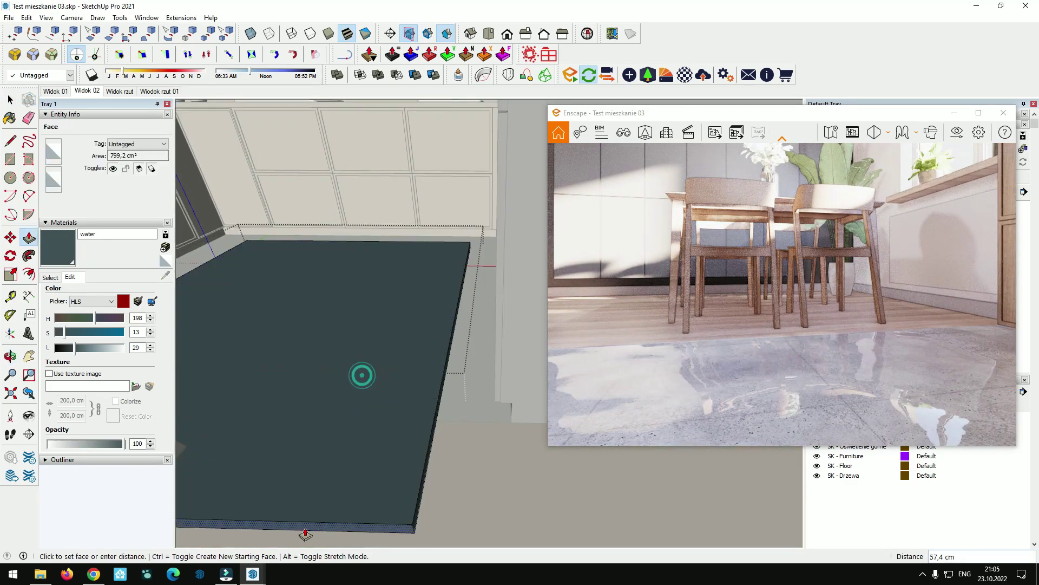
{"action": "key", "text": "space"}
{"action": "left_click_drag", "start_coordinate": [781, 294], "coordinate": [727, 294]}
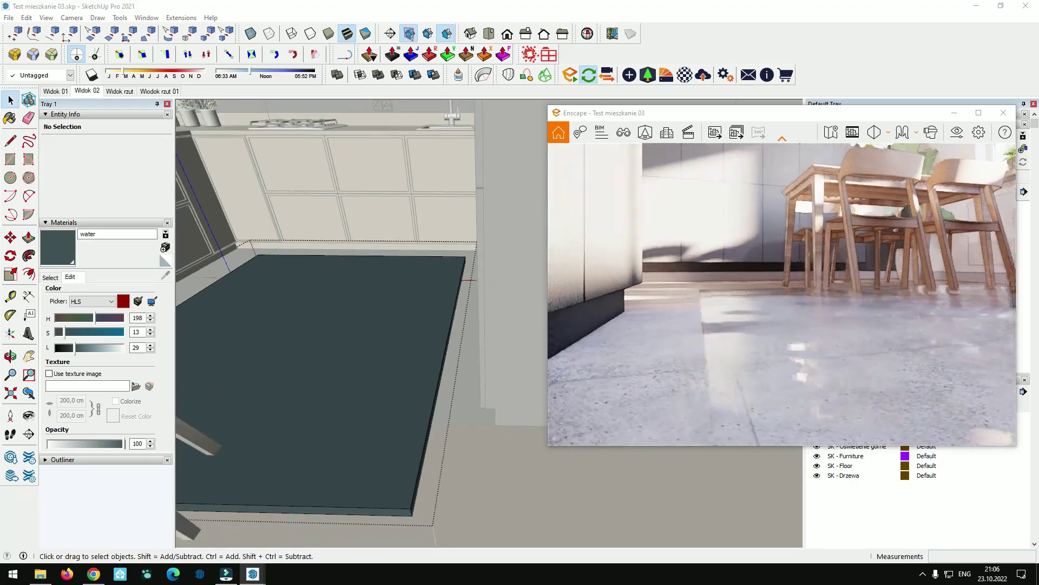
{"action": "left_click_drag", "start_coordinate": [689, 388], "coordinate": [660, 367]}
{"action": "left_click", "coordinate": [378, 329]}
{"action": "mouse_move", "coordinate": [376, 327]}
{"action": "middle_mouse_down"}
{"action": "mouse_move", "coordinate": [355, 337]}
{"action": "mouse_move", "coordinate": [630, 329]}
{"action": "middle_mouse_up"}
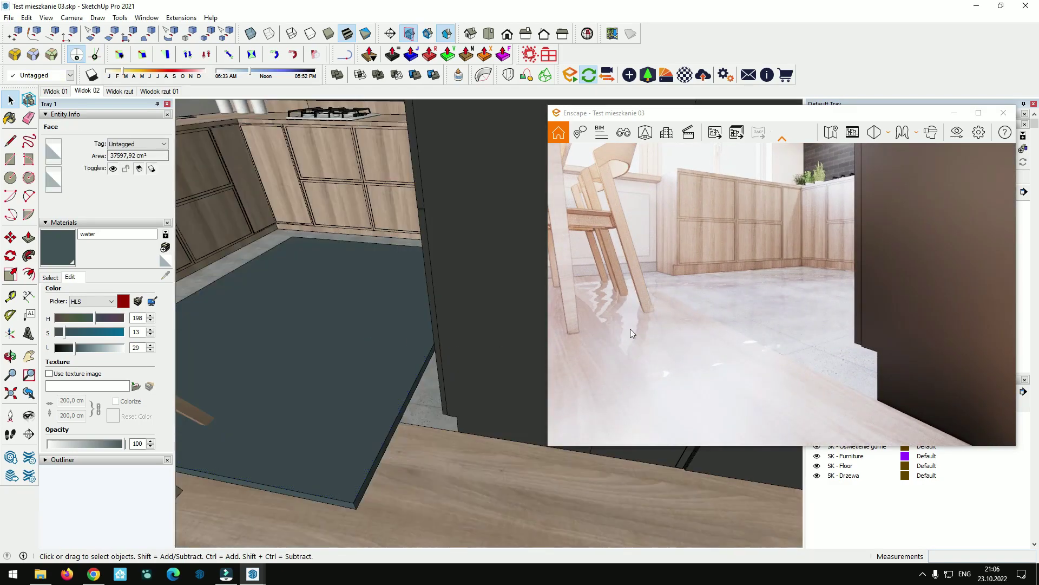
Darken Enscape's time of day and swing the render camera around the grass slab
{"action": "key", "text": "l"}
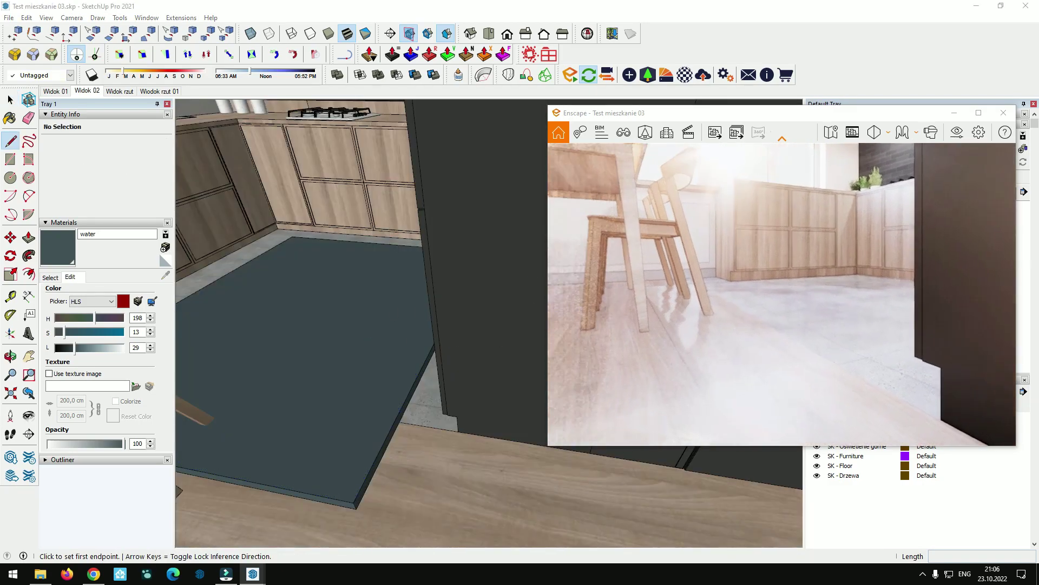
{"action": "scroll", "coordinate": [747, 373], "scroll_direction": "down", "scroll_amount": 5}
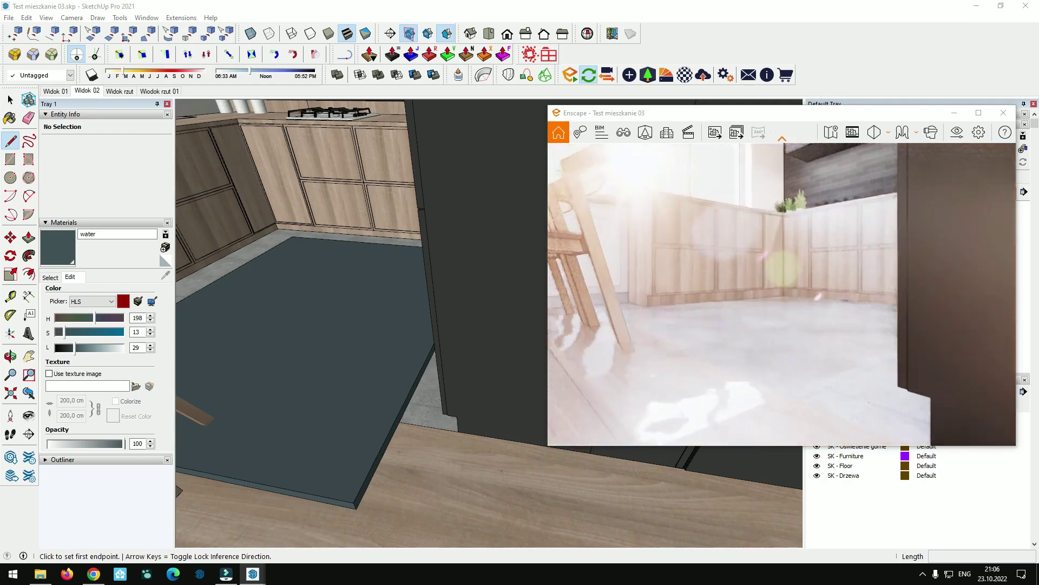
{"action": "right_click_drag", "start_coordinate": [757, 375], "coordinate": [769, 375], "text": "shift"}
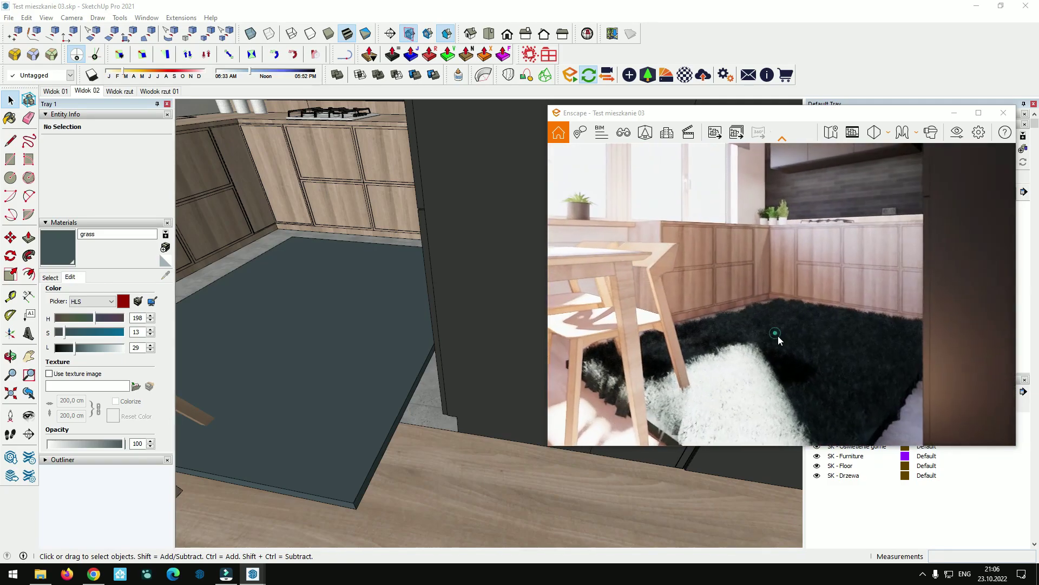
{"action": "right_click_drag", "start_coordinate": [778, 335], "coordinate": [849, 361]}
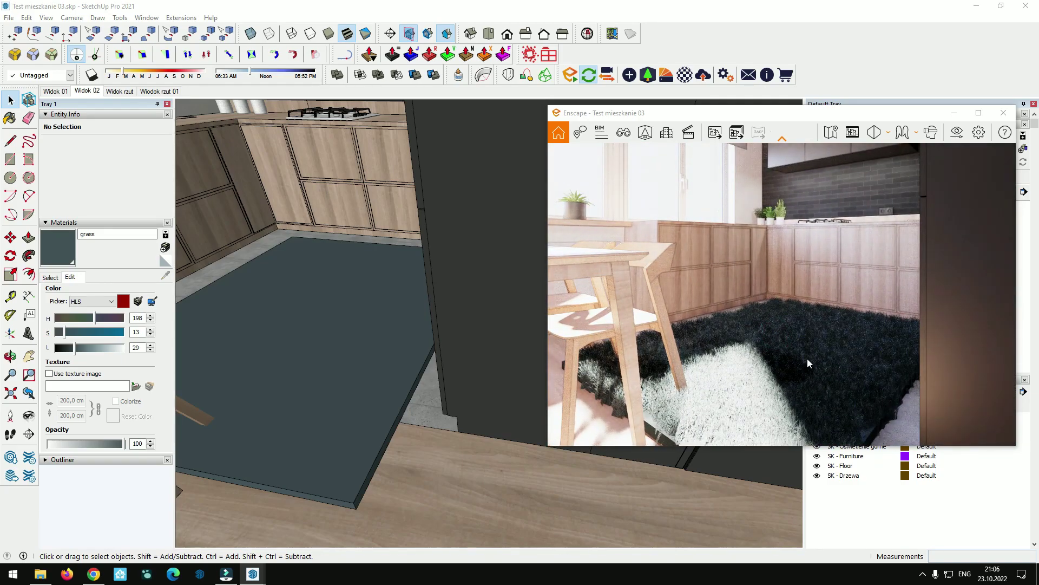
{"action": "left_click_drag", "start_coordinate": [807, 358], "coordinate": [788, 356]}
{"action": "right_click_drag", "start_coordinate": [781, 347], "coordinate": [757, 349], "text": "shift"}
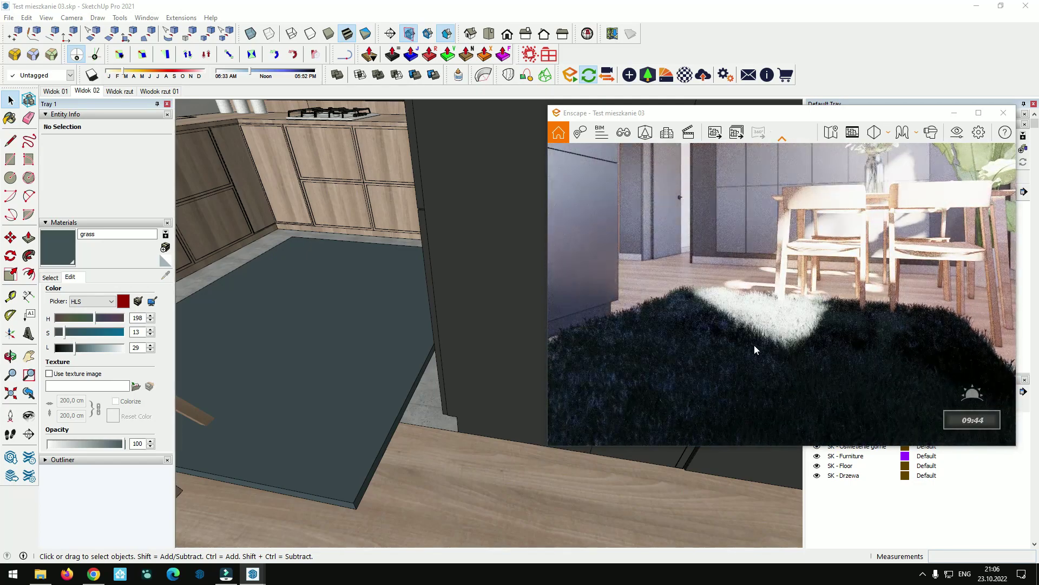
{"action": "mouse_move", "coordinate": [756, 350]}
{"action": "left_mouse_down"}
{"action": "mouse_move", "coordinate": [671, 342]}
{"action": "mouse_move", "coordinate": [710, 345]}
{"action": "left_mouse_up"}
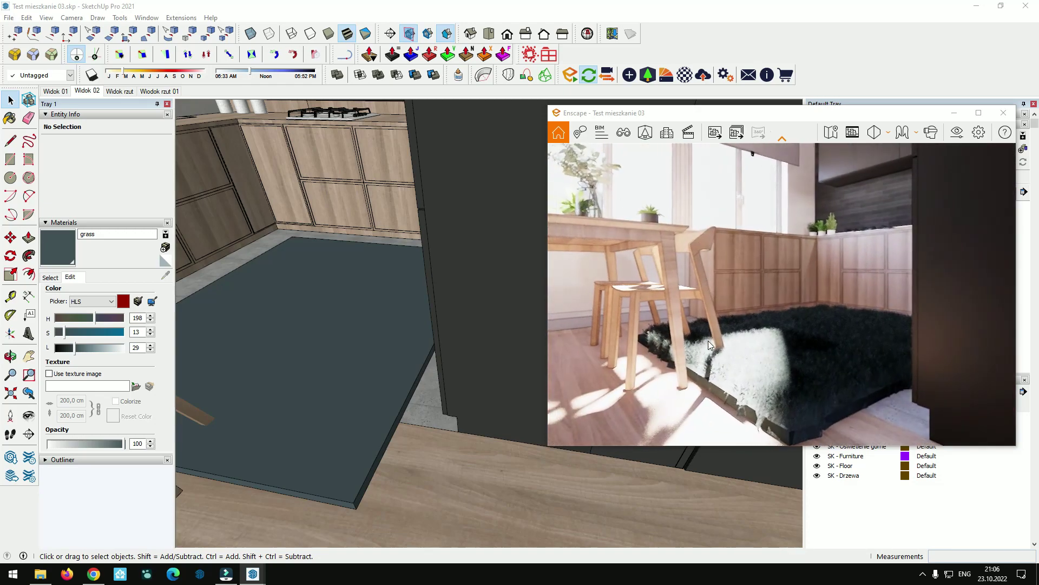
Paint the slab with a green grass texture from Landscaping, Fencing and Vegetation
{"action": "left_click", "coordinate": [50, 277]}
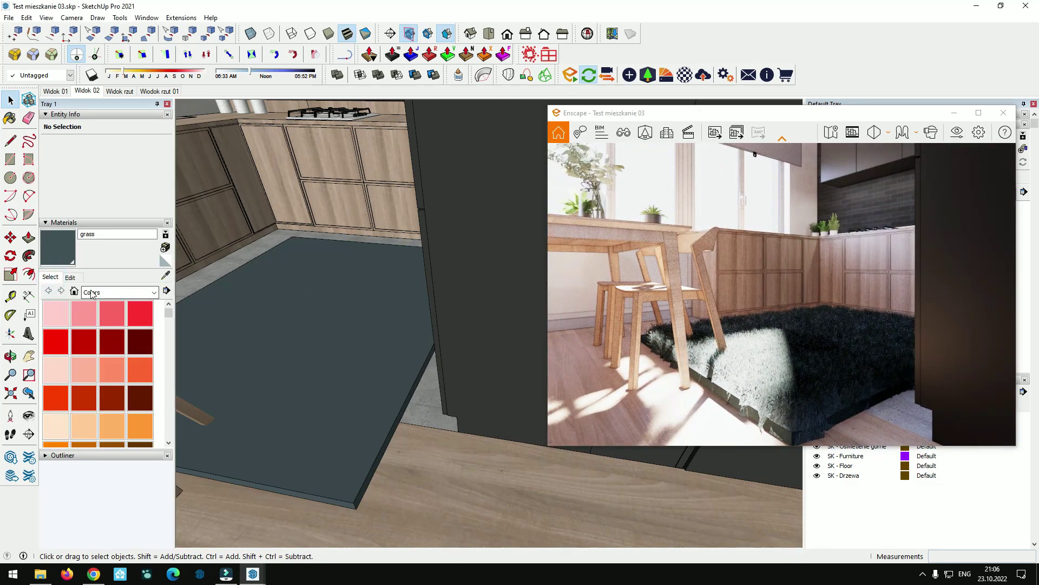
{"action": "left_click", "coordinate": [110, 295]}
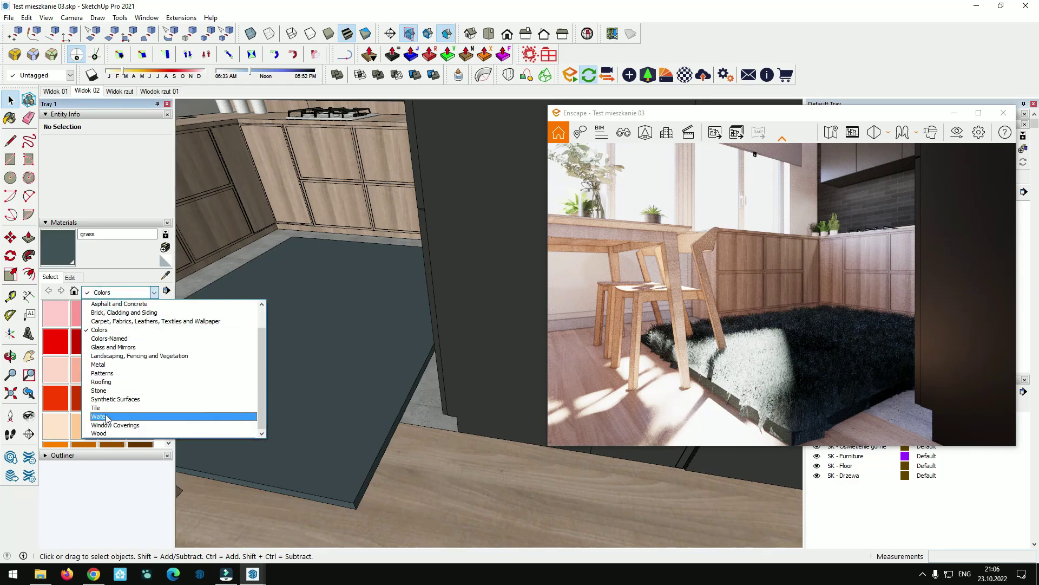
{"action": "left_click", "coordinate": [118, 358]}
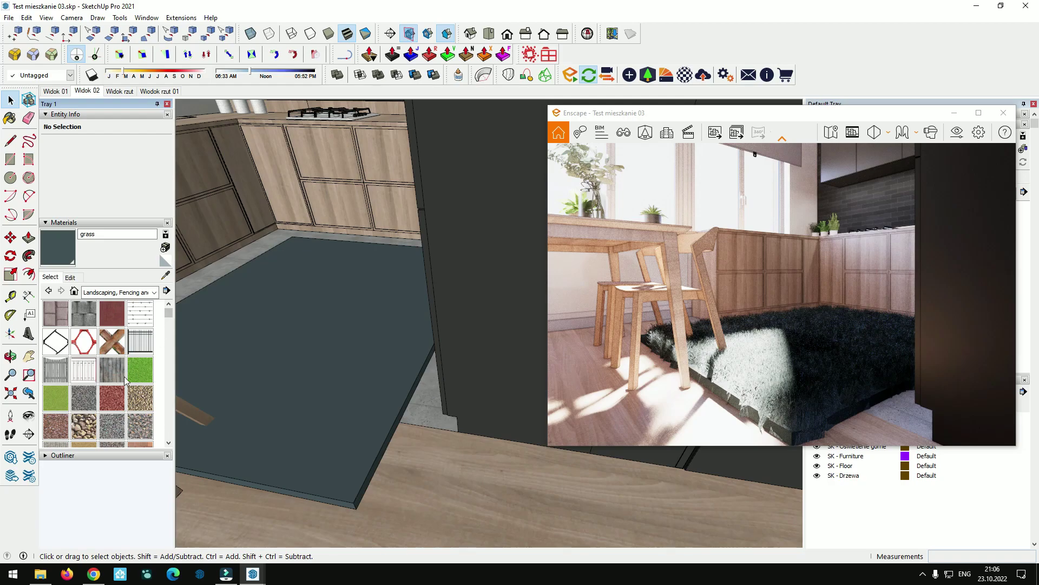
{"action": "scroll", "coordinate": [125, 379], "scroll_direction": "down", "scroll_amount": 5}
{"action": "scroll", "coordinate": [95, 393], "scroll_direction": "down", "scroll_amount": 3}
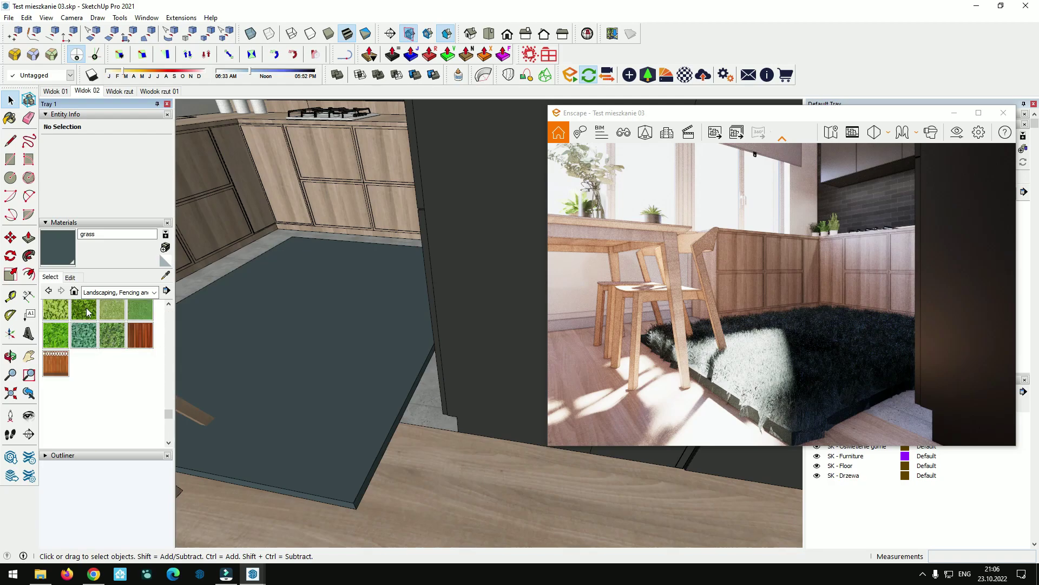
{"action": "left_click", "coordinate": [116, 338]}
{"action": "left_click", "coordinate": [325, 364]}
{"action": "middle_click_drag", "start_coordinate": [325, 364], "coordinate": [136, 330]}
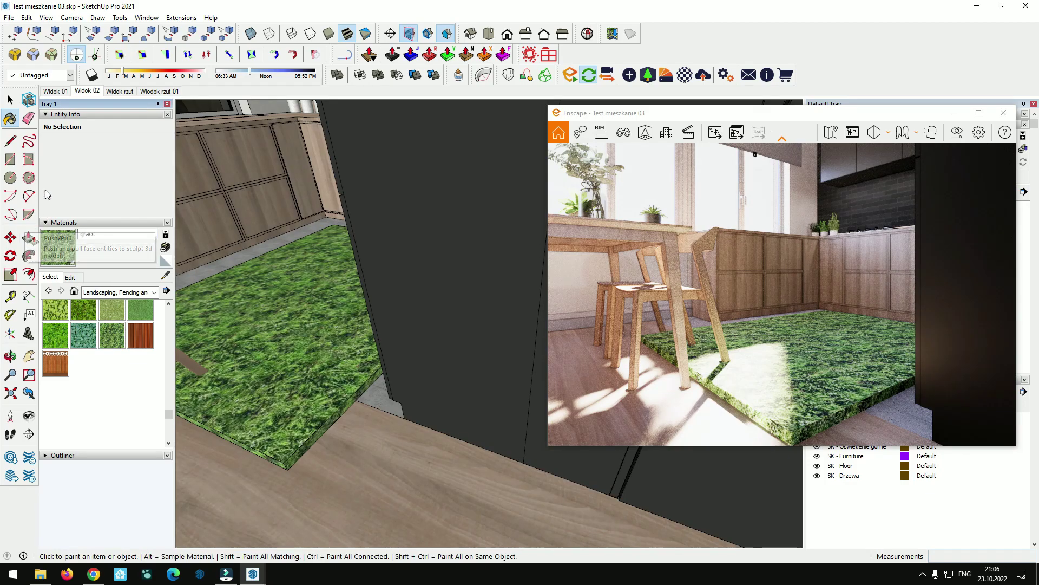
{"action": "middle_click_drag", "start_coordinate": [334, 252], "coordinate": [447, 292]}
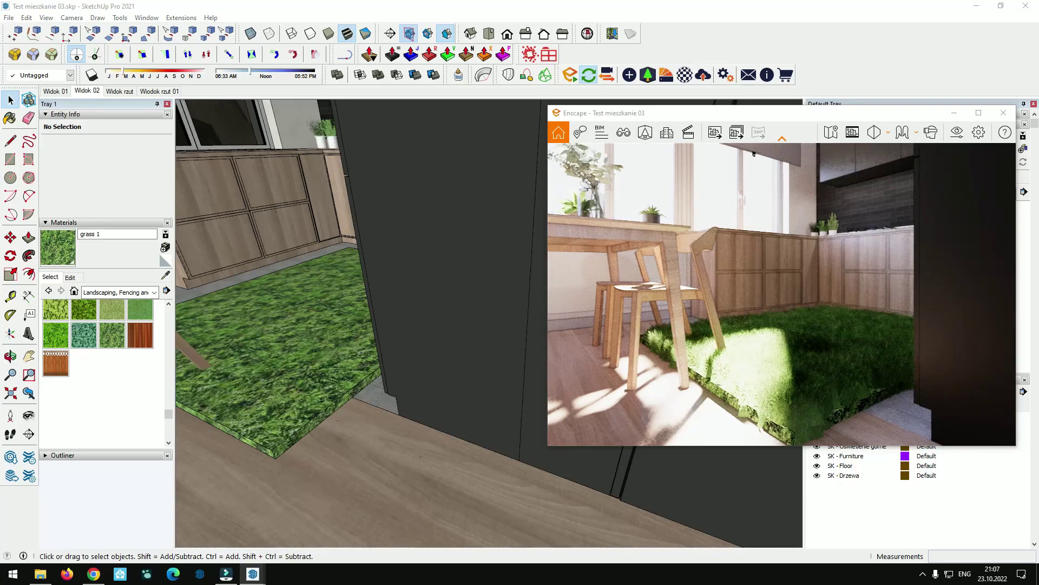
{"action": "mouse_move", "coordinate": [768, 340]}
{"action": "left_mouse_down"}
{"action": "mouse_move", "coordinate": [740, 347]}
{"action": "mouse_move", "coordinate": [440, 307]}
{"action": "left_mouse_up"}
Widen the Enscape preview and adjust its view and time of day toward the dining windows
{"action": "key", "text": "l"}
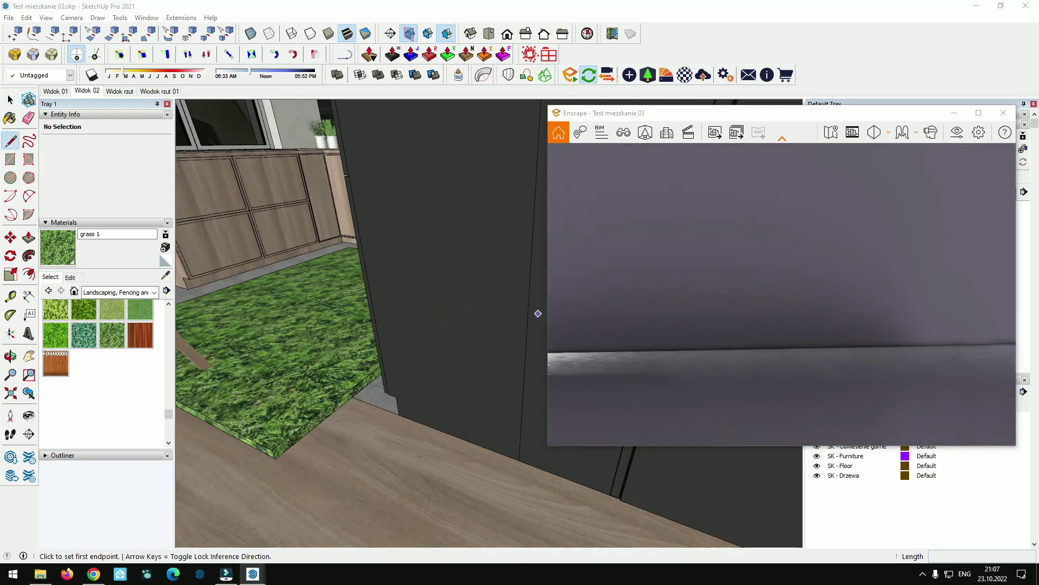
{"action": "key", "text": "s"}
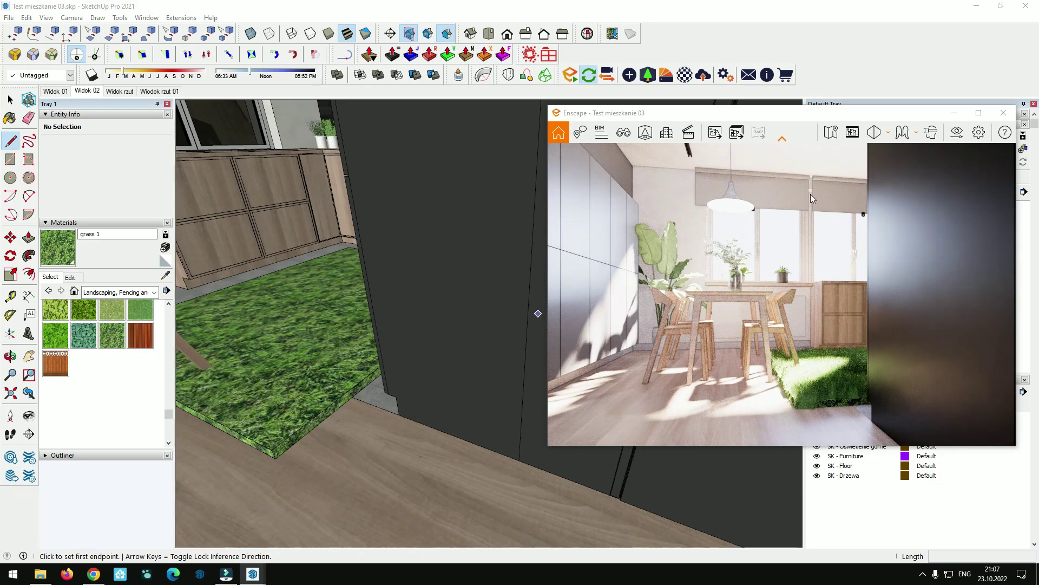
{"action": "left_click_drag", "start_coordinate": [545, 303], "coordinate": [396, 304]}
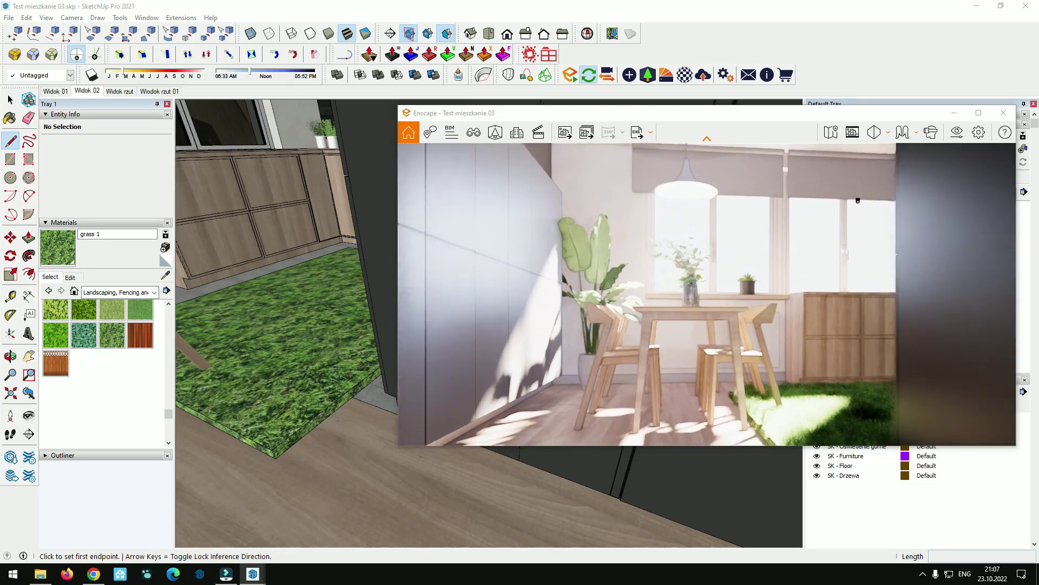
{"action": "left_click_drag", "start_coordinate": [596, 325], "coordinate": [651, 327]}
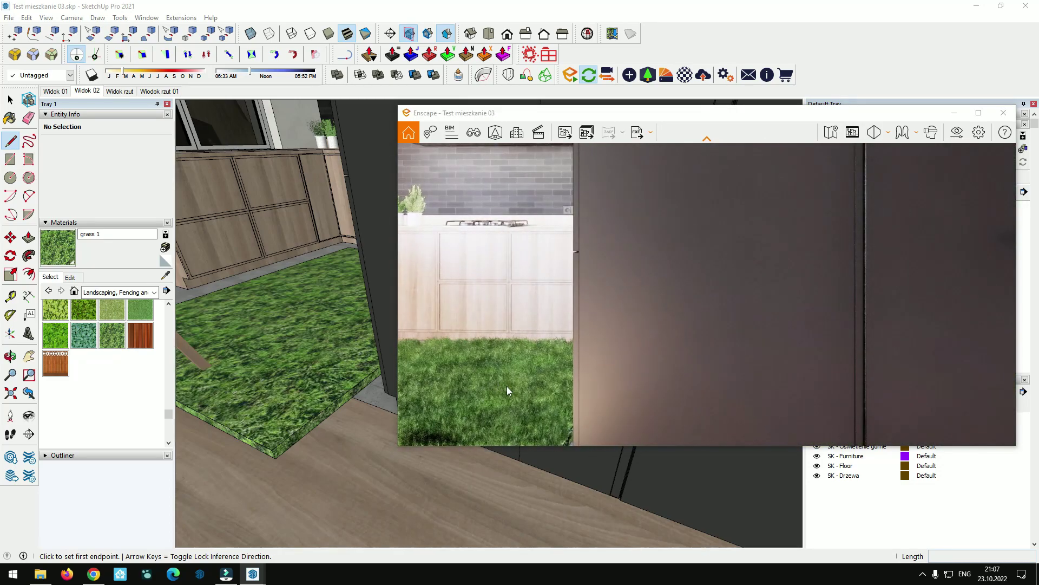
{"action": "left_click_drag", "start_coordinate": [547, 382], "coordinate": [477, 382]}
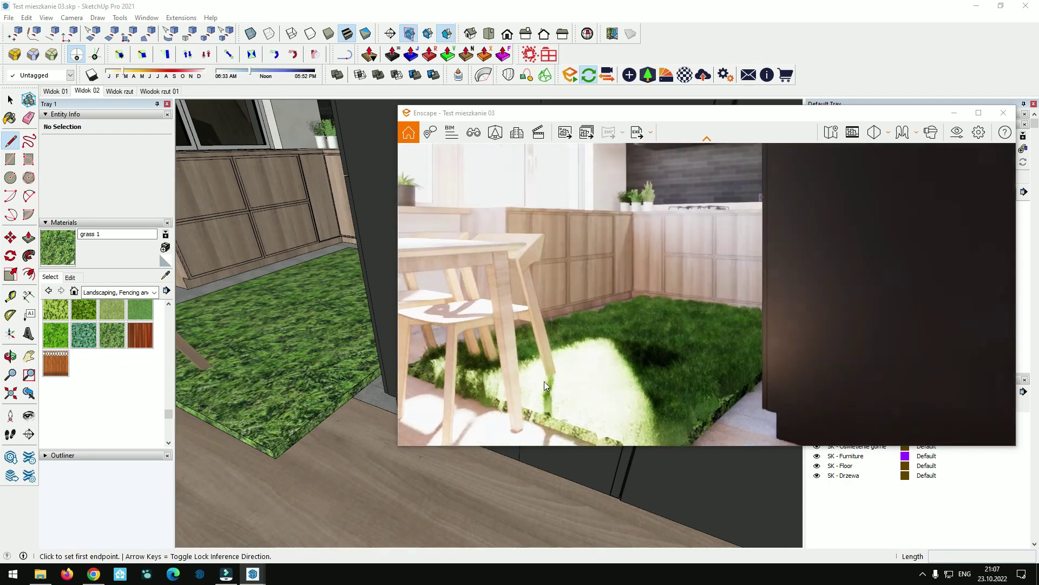
{"action": "left_click_drag", "start_coordinate": [543, 386], "coordinate": [590, 382]}
{"action": "mouse_move", "coordinate": [590, 383]}
{"action": "right_mouse_down", "text": "shift"}
{"action": "mouse_move", "coordinate": [622, 382]}
{"action": "mouse_move", "coordinate": [611, 385]}
{"action": "right_mouse_up", "text": "shift"}
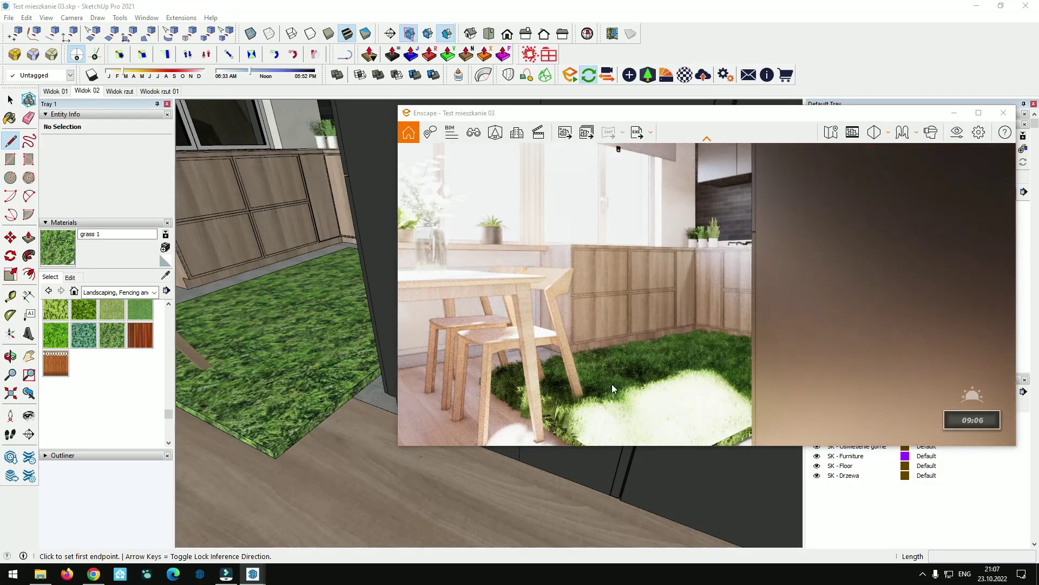
{"action": "left_click_drag", "start_coordinate": [694, 370], "coordinate": [769, 381]}
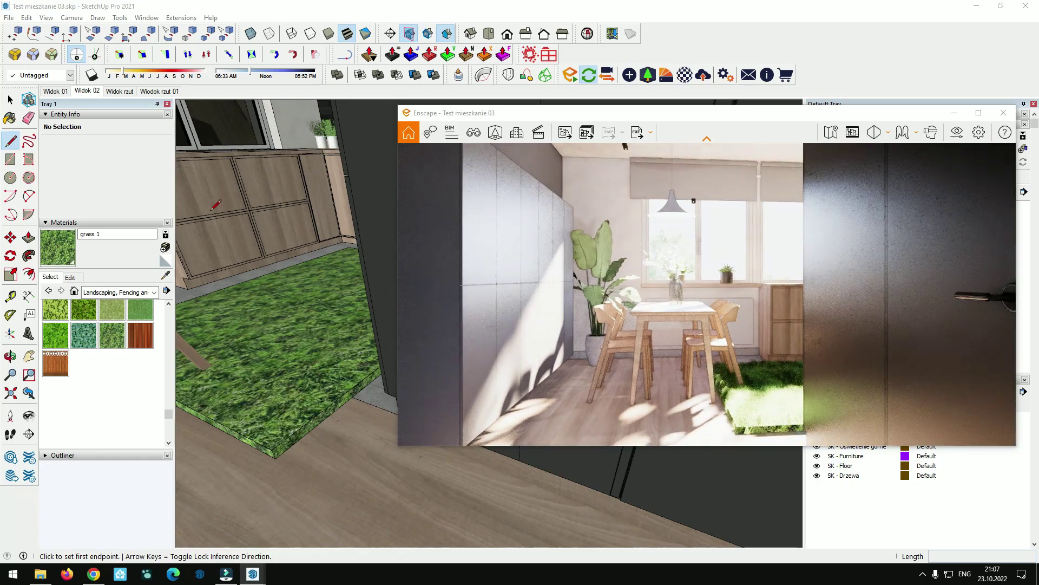
Delete the grass slab from the kitchen floor and close Enscape's window settings
{"action": "key", "text": "space"}
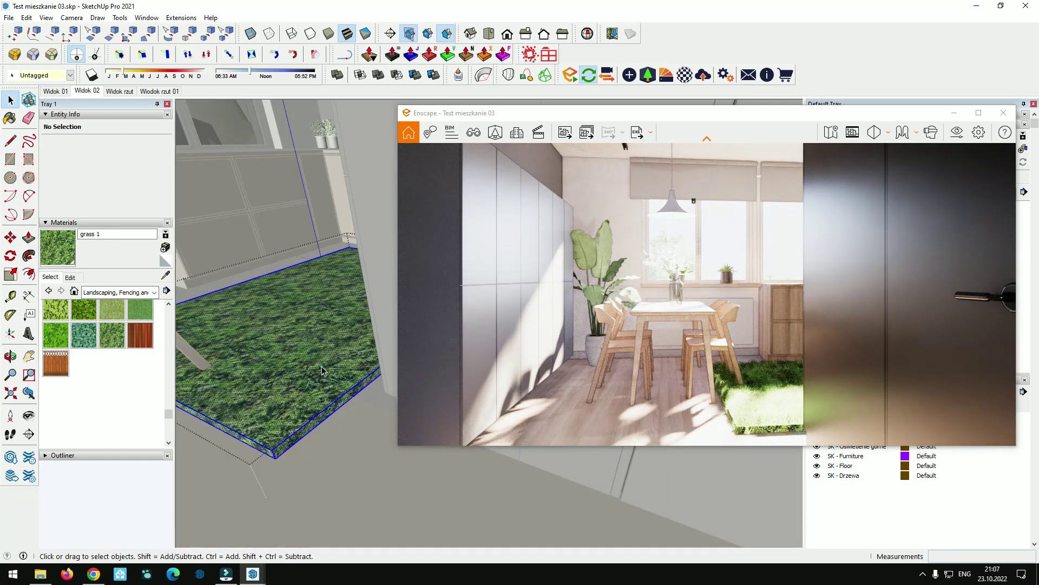
{"action": "left_click", "coordinate": [320, 364]}
{"action": "double_click", "coordinate": [327, 346]}
{"action": "key", "text": "Delete"}
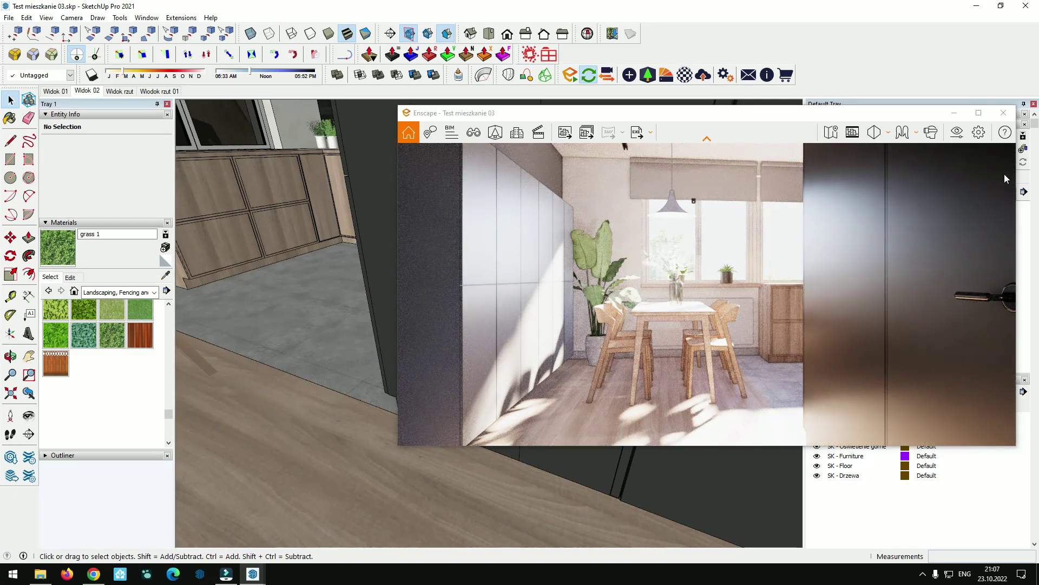
{"action": "left_click", "coordinate": [979, 132]}
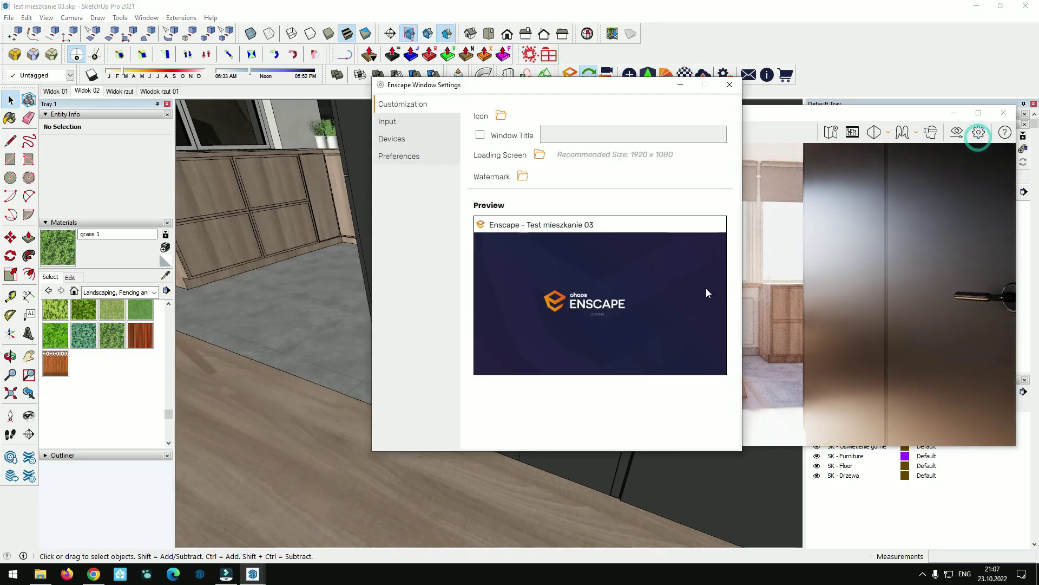
{"action": "left_click", "coordinate": [730, 84]}
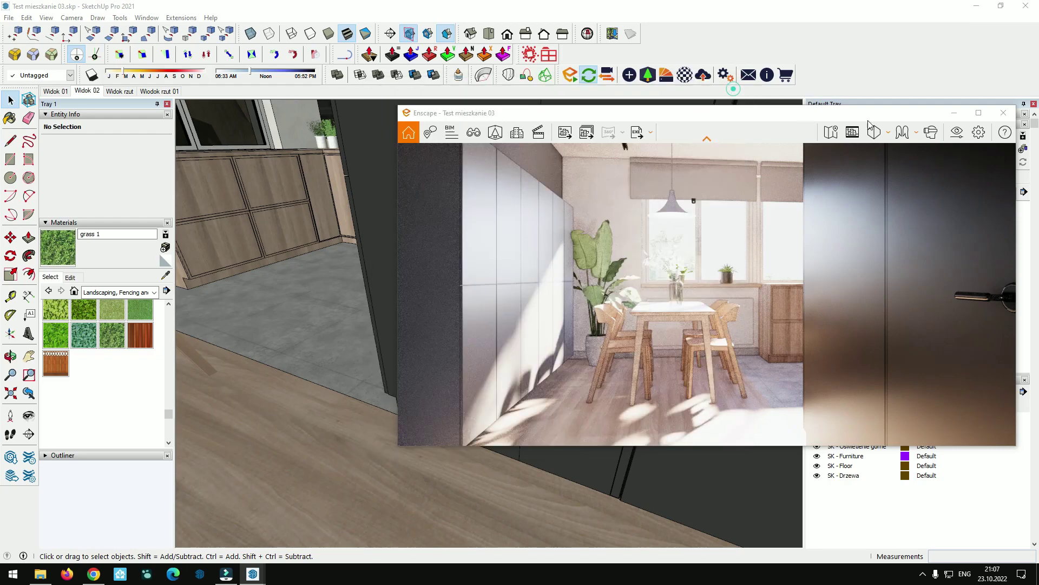
{"action": "left_click", "coordinate": [979, 134]}
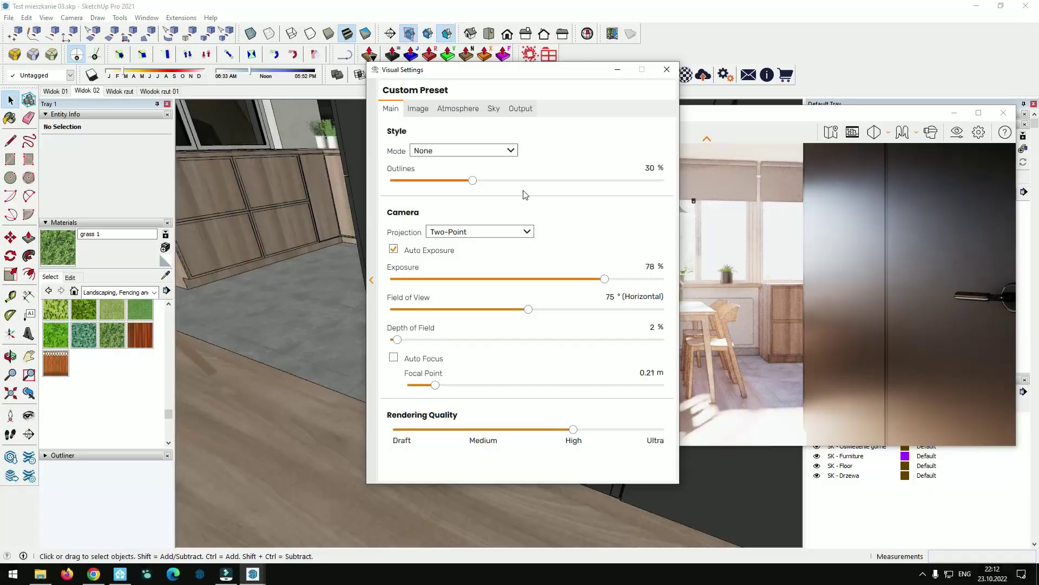
{"action": "left_click", "coordinate": [521, 110]}
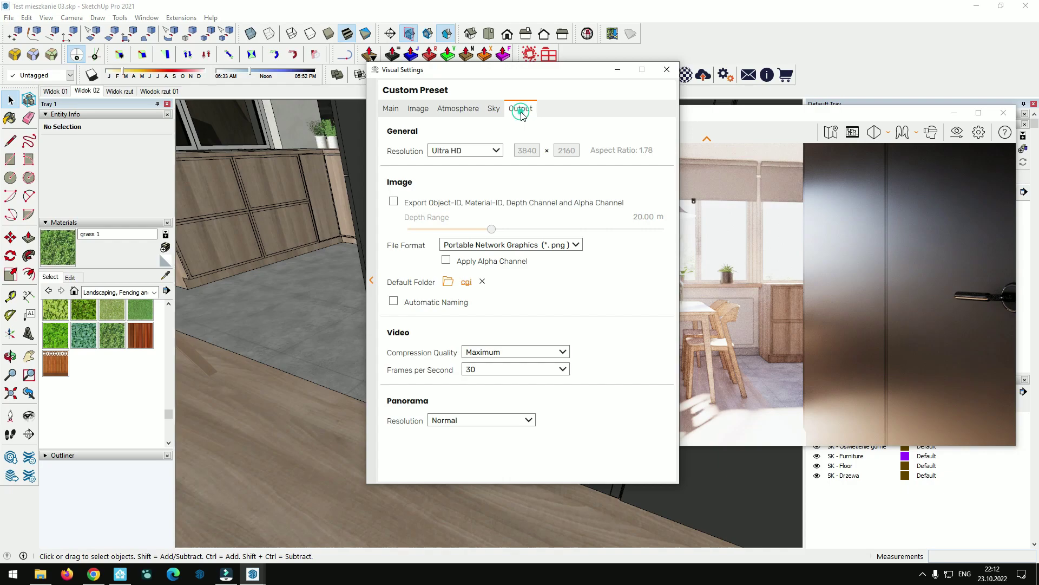
{"action": "left_click", "coordinate": [494, 151]}
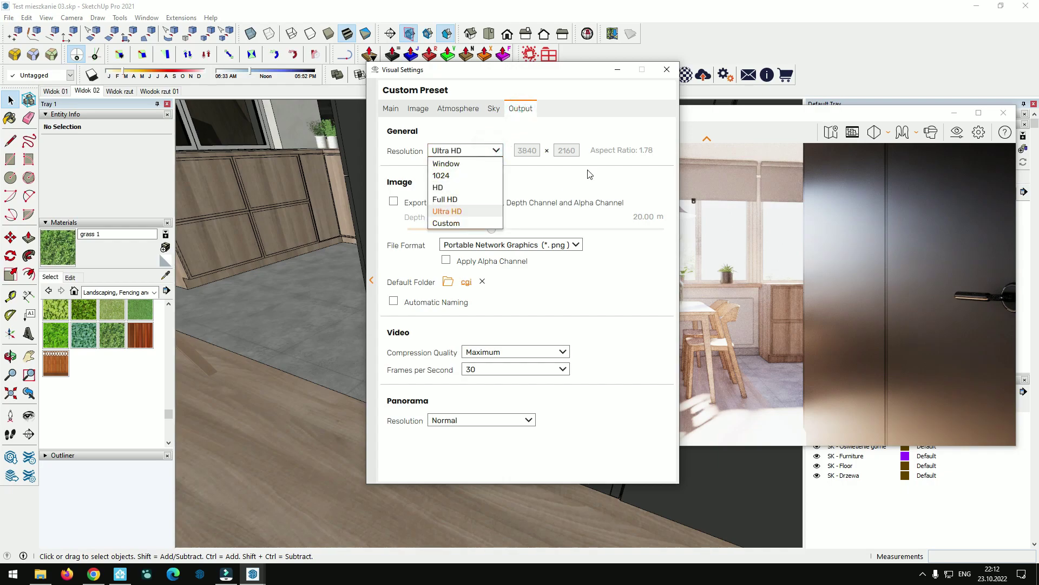
{"action": "left_click", "coordinate": [459, 212]}
{"action": "left_click", "coordinate": [489, 152]}
{"action": "left_click", "coordinate": [459, 223]}
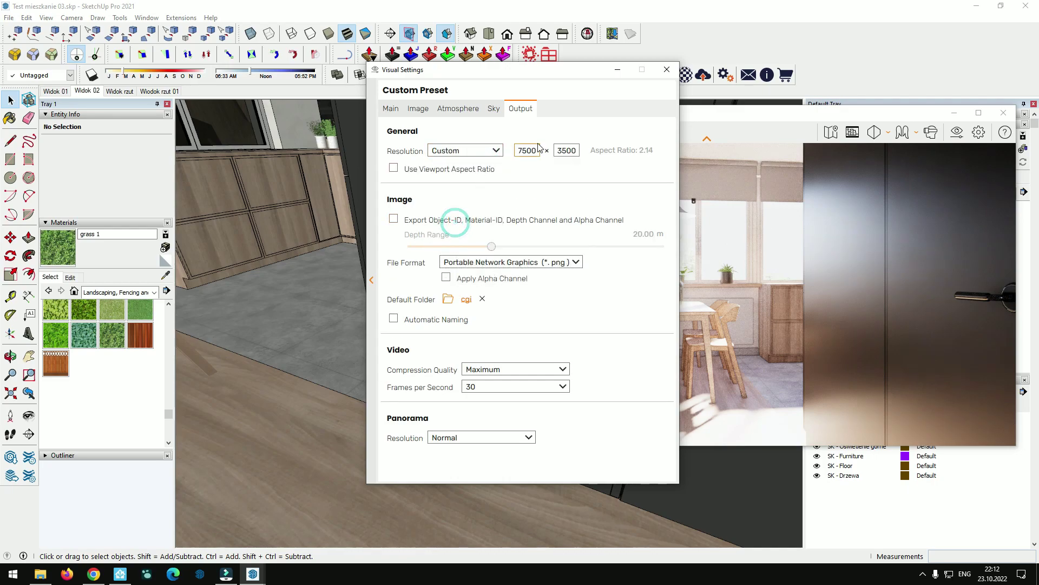
{"action": "double_click", "coordinate": [518, 153]}
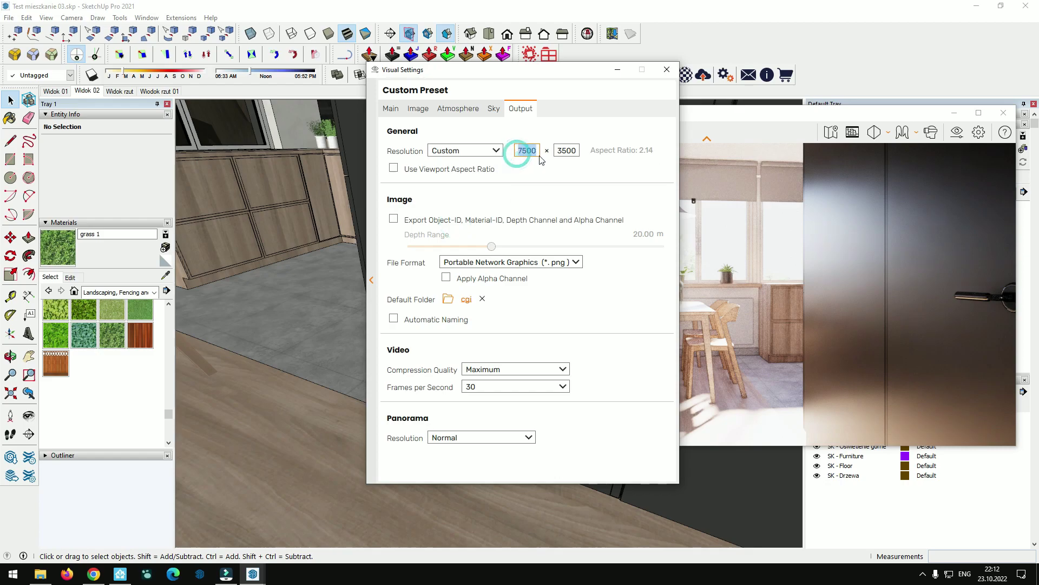
{"action": "left_click", "coordinate": [476, 153]}
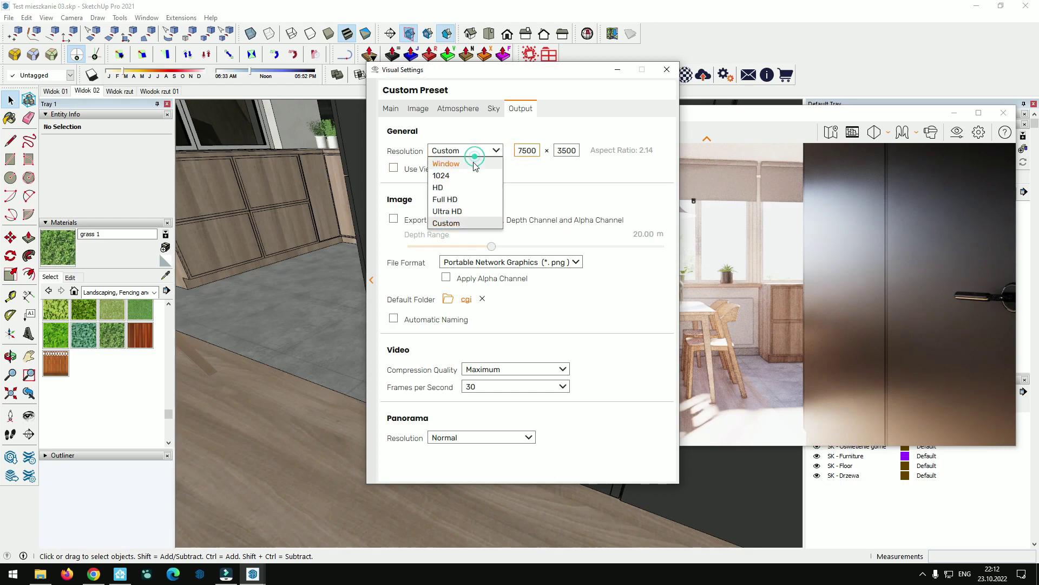
{"action": "left_click", "coordinate": [449, 214]}
{"action": "left_click", "coordinate": [665, 72]}
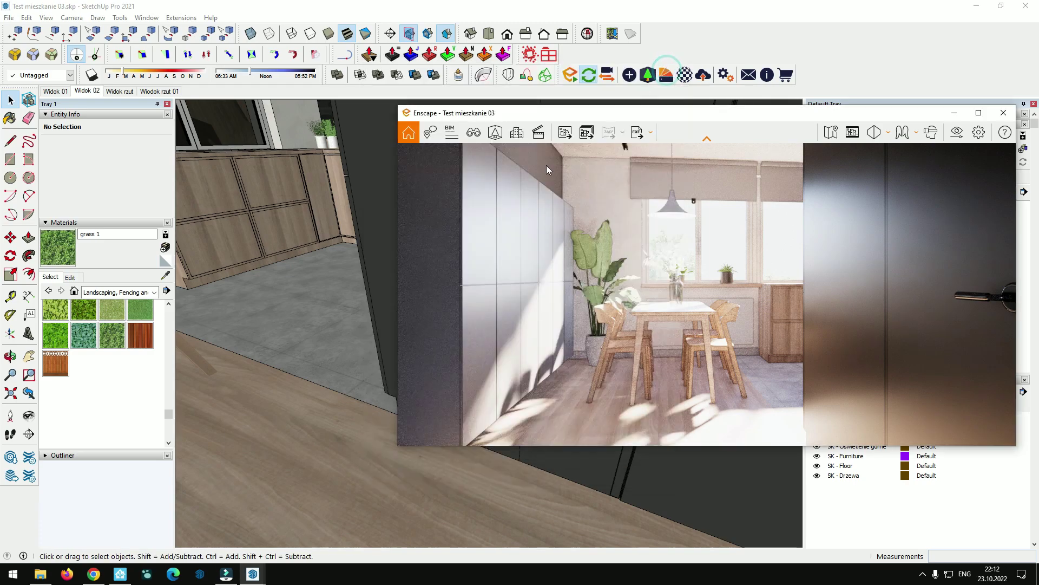
{"action": "left_click", "coordinate": [566, 135]}
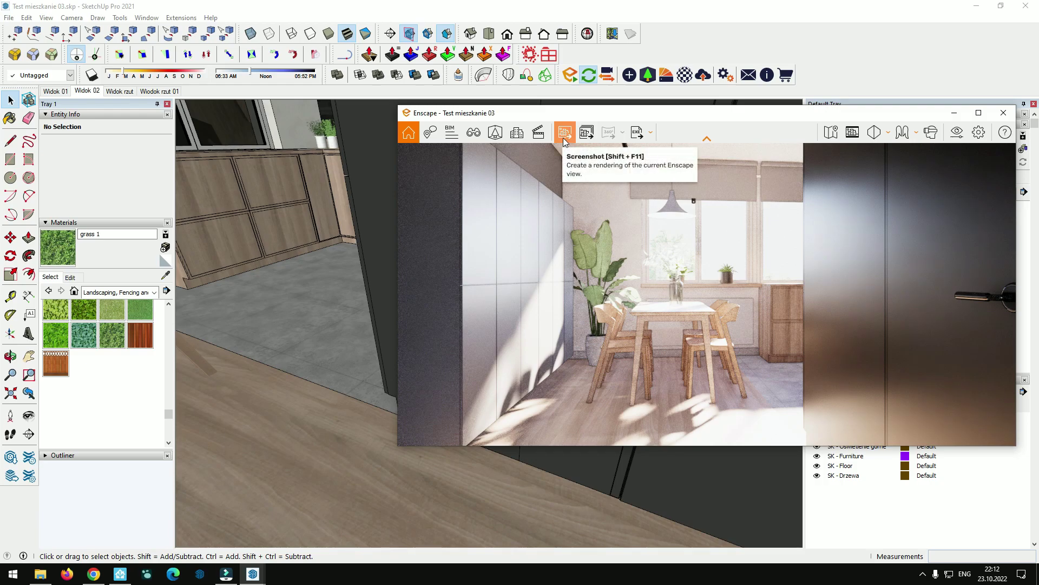
{"action": "left_click", "coordinate": [563, 137]}
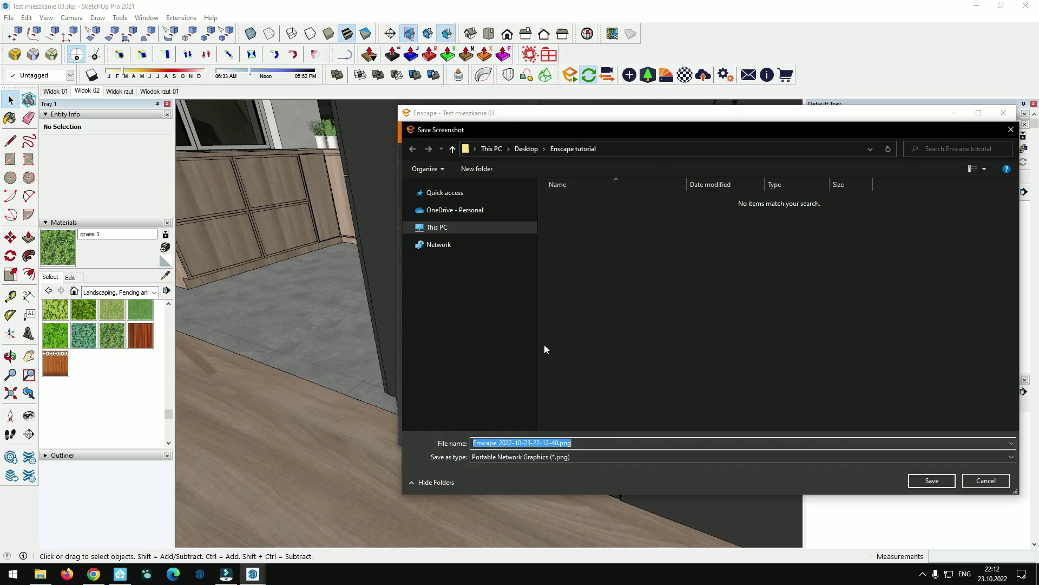
{"action": "left_click", "coordinate": [931, 480]}
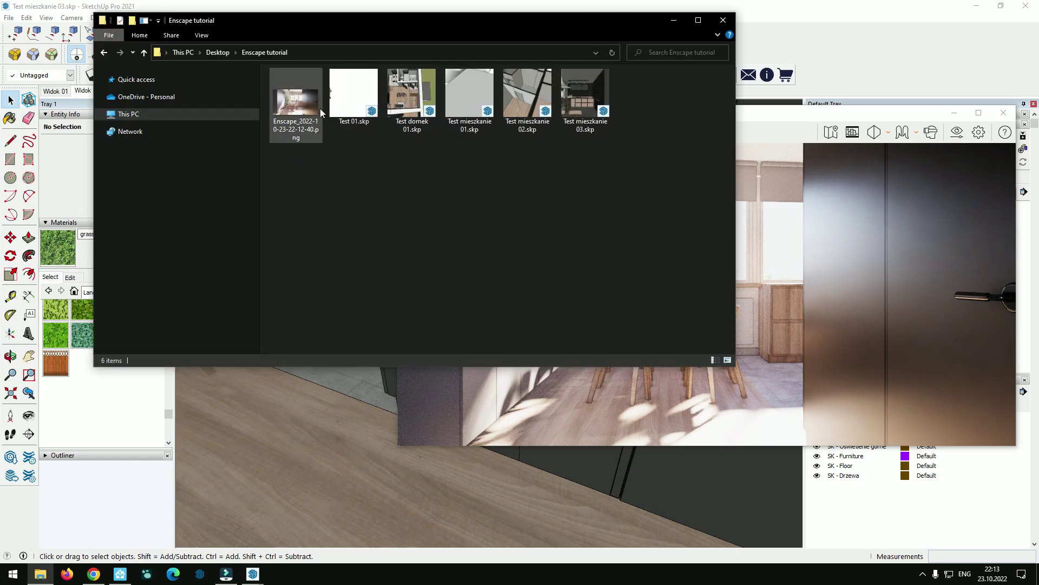
View the saved 3840 × 2160 render in IrfanView, then return to Enscape
{"action": "double_click", "coordinate": [296, 102]}
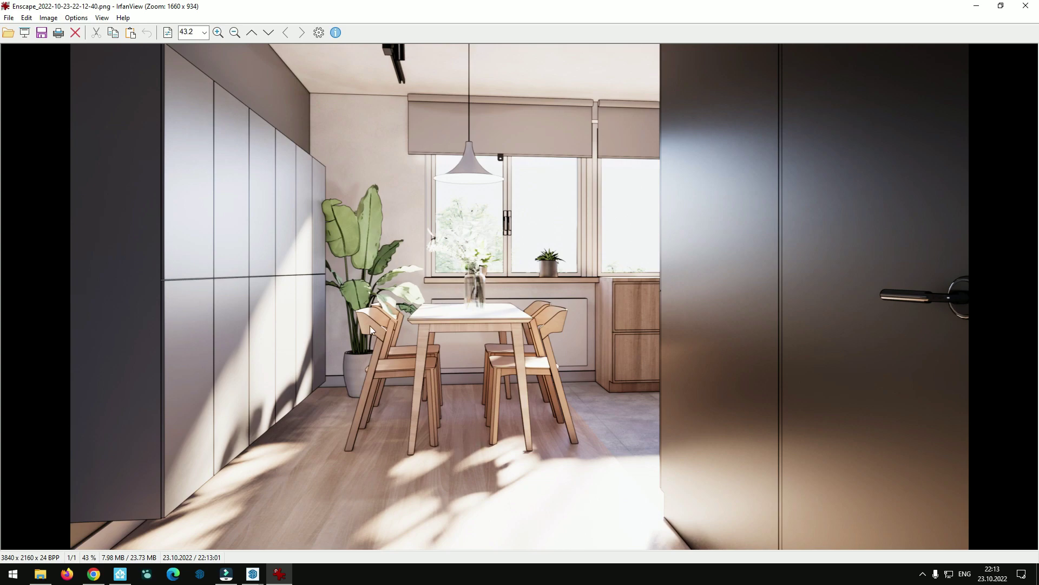
{"action": "left_click", "coordinate": [977, 6]}
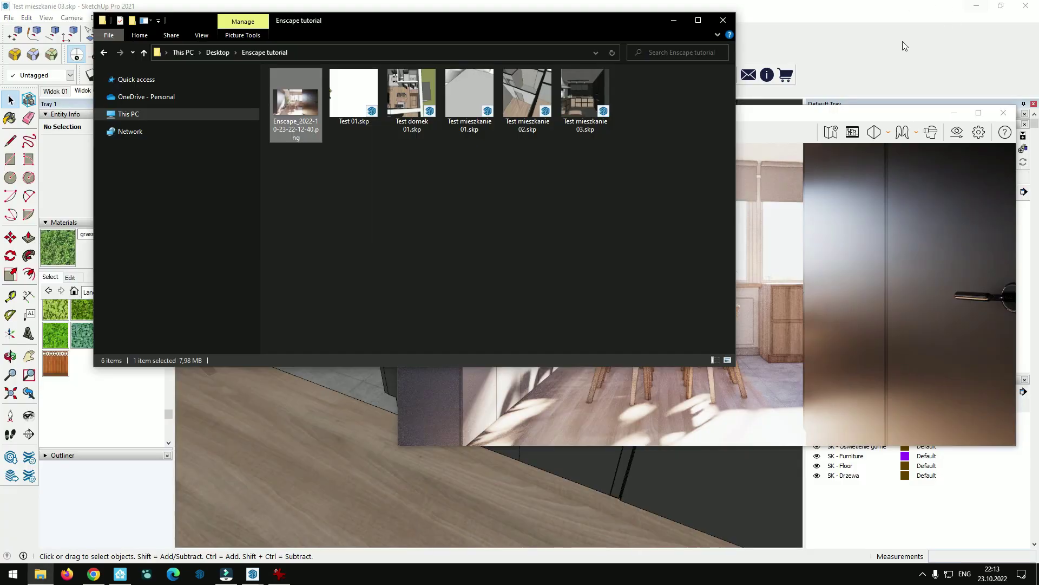
{"action": "left_click", "coordinate": [877, 131]}
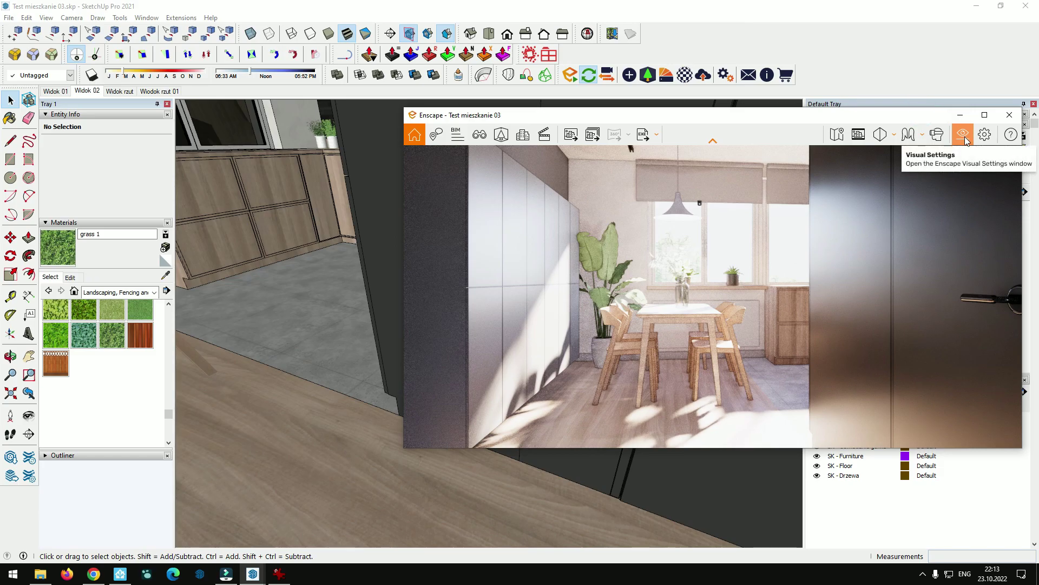
Set Enscape outlines to 5%, exposure to 69% and depth of field to 0%
{"action": "left_click", "coordinate": [964, 134]}
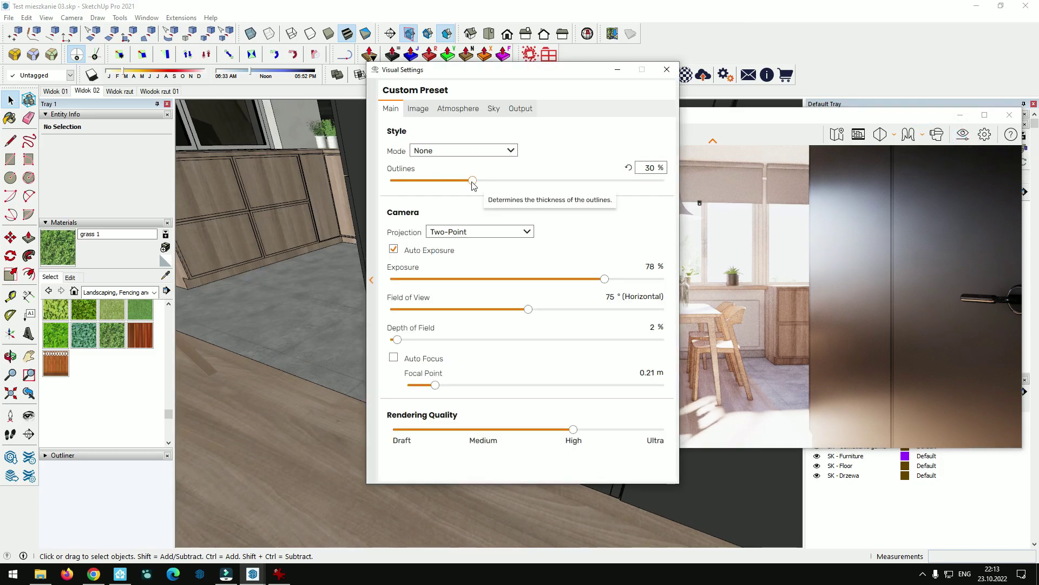
{"action": "left_click_drag", "start_coordinate": [472, 181], "coordinate": [405, 184]}
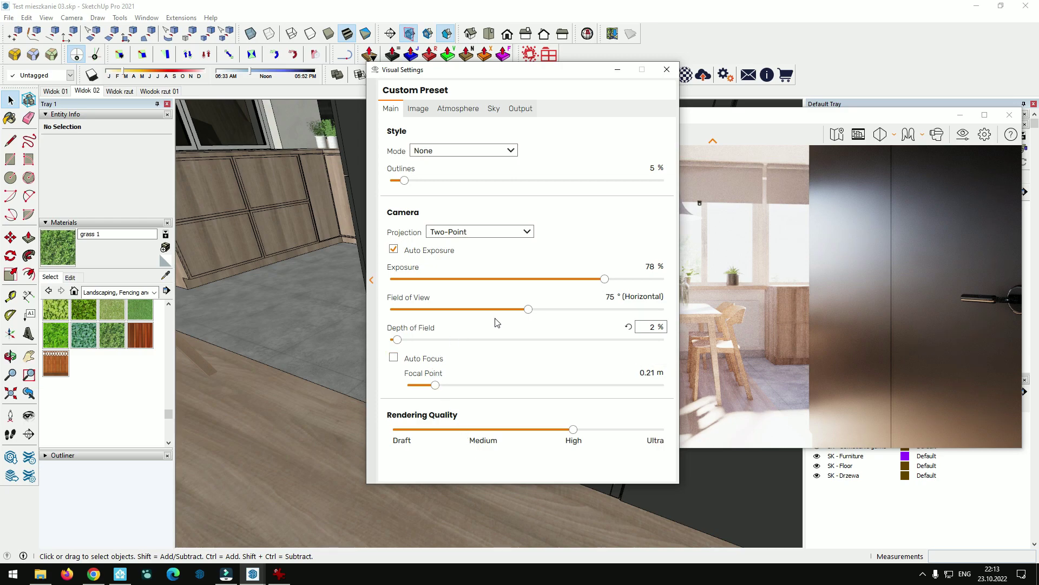
{"action": "left_click_drag", "start_coordinate": [590, 70], "coordinate": [393, 99]}
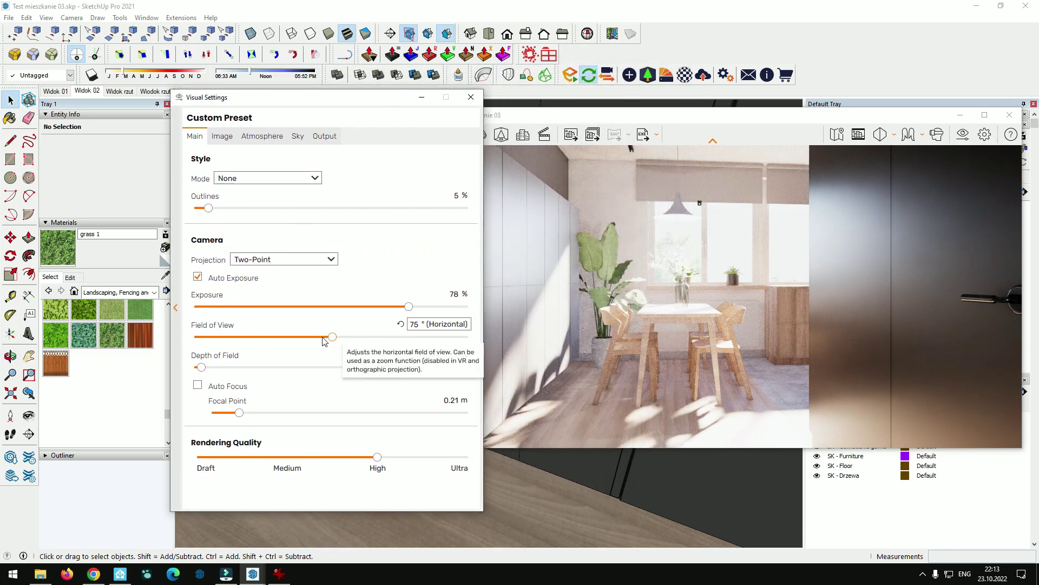
{"action": "left_click_drag", "start_coordinate": [408, 306], "coordinate": [382, 307]}
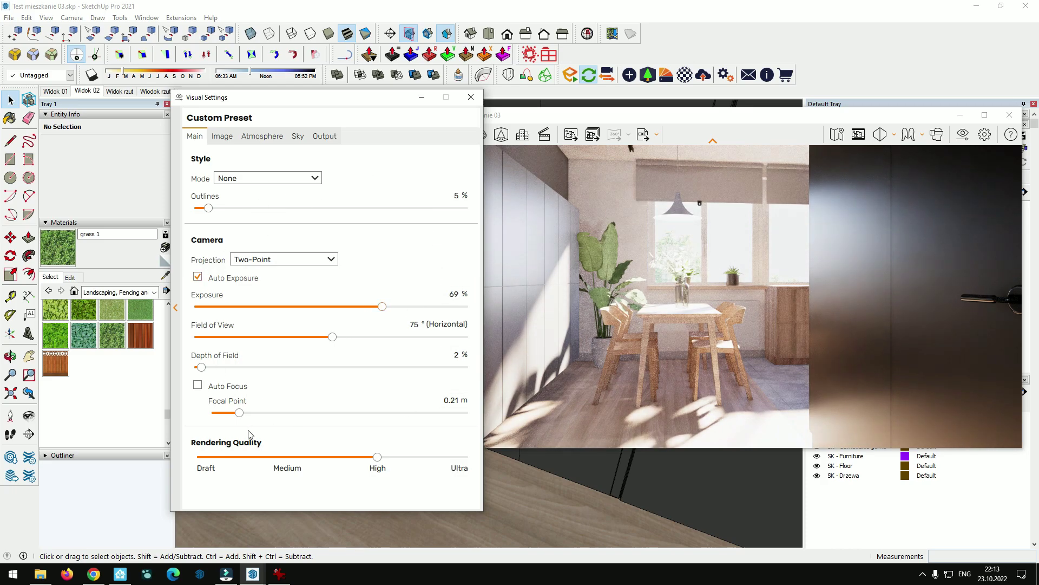
{"action": "mouse_move", "coordinate": [201, 367]}
{"action": "left_mouse_down"}
{"action": "mouse_move", "coordinate": [225, 367]}
{"action": "mouse_move", "coordinate": [208, 368]}
{"action": "left_mouse_up"}
{"action": "left_click", "coordinate": [198, 385]}
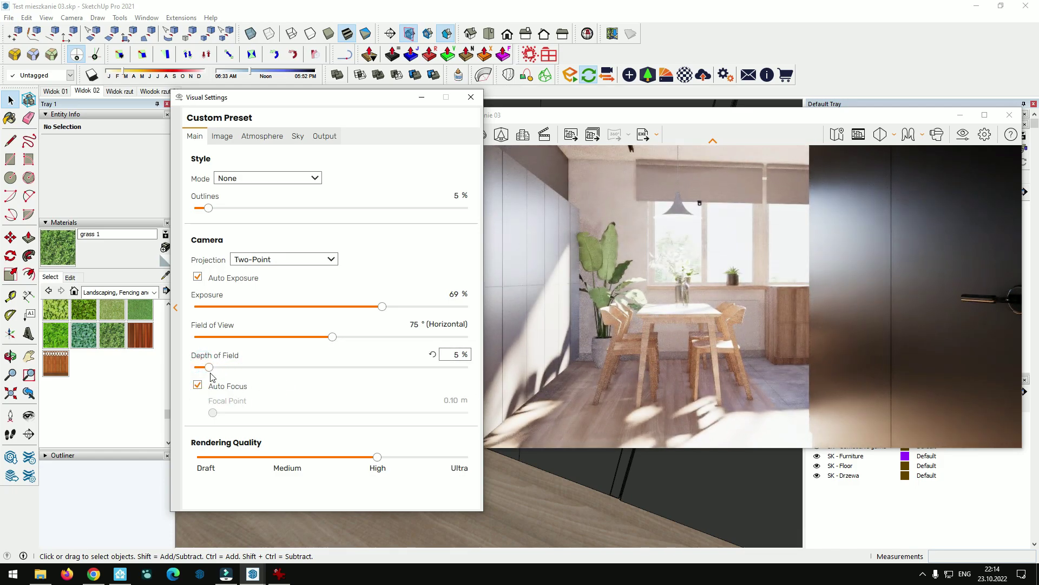
{"action": "left_click_drag", "start_coordinate": [208, 367], "coordinate": [196, 367]}
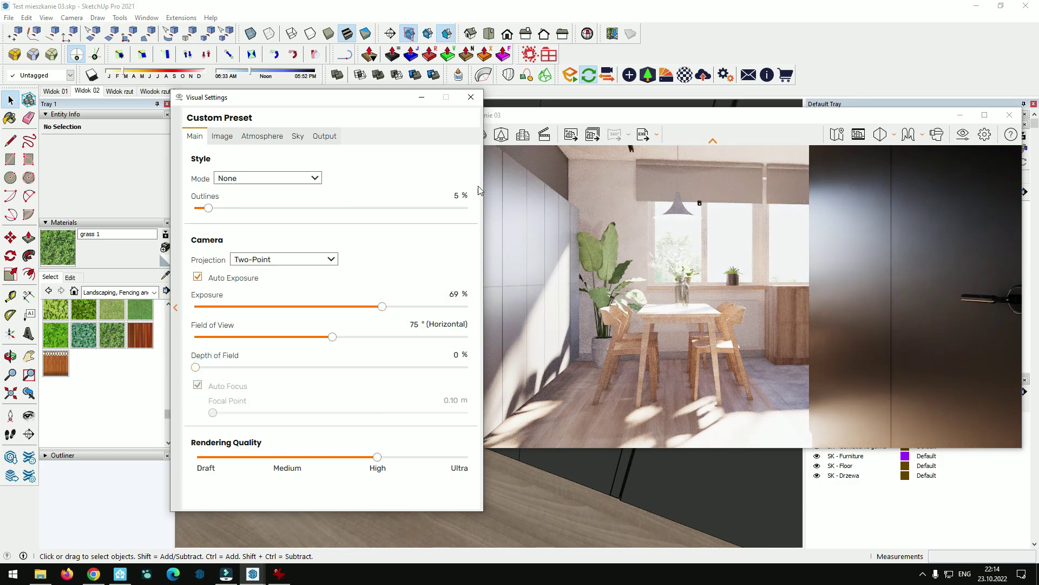
{"action": "left_click", "coordinate": [857, 110]}
{"action": "left_click", "coordinate": [543, 132]}
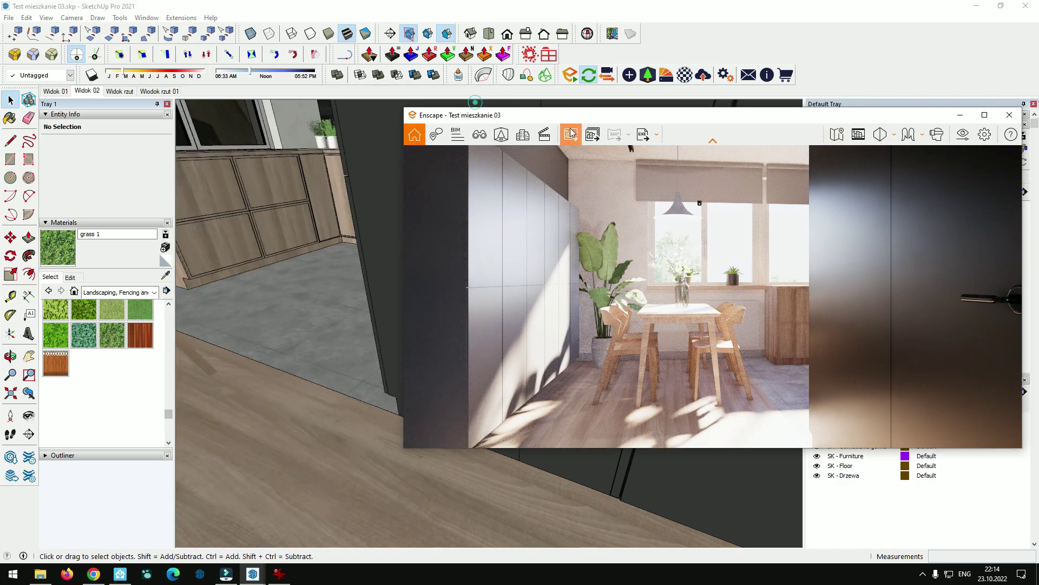
{"action": "left_click", "coordinate": [571, 134]}
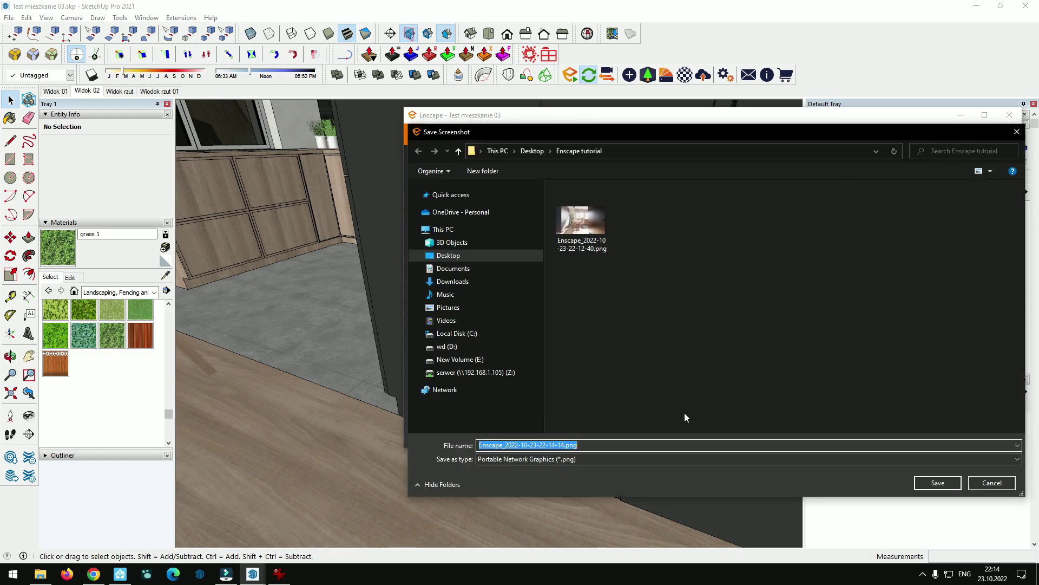
{"action": "left_click", "coordinate": [926, 481]}
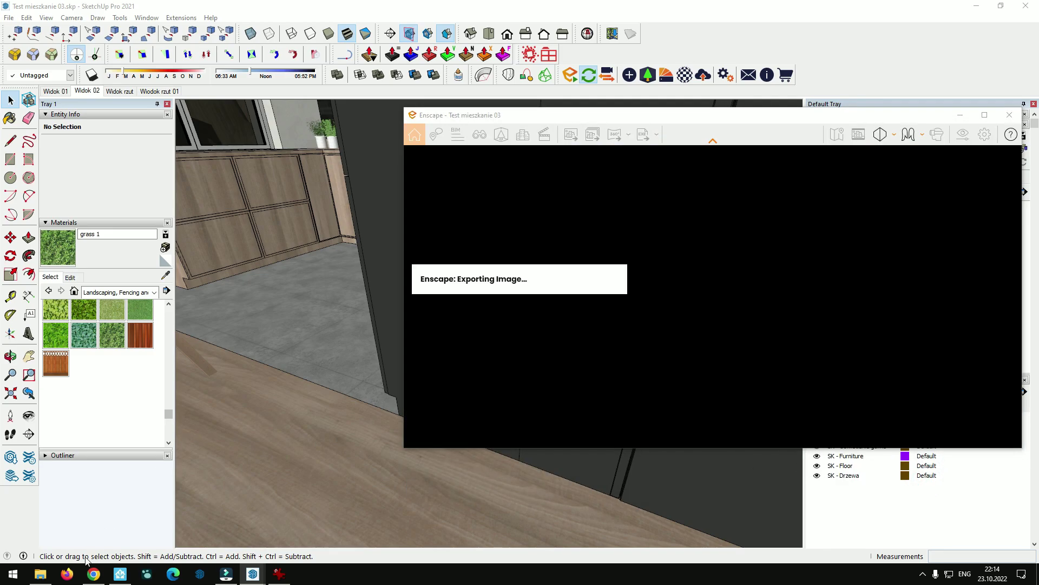
{"action": "mouse_move", "coordinate": [40, 574]}
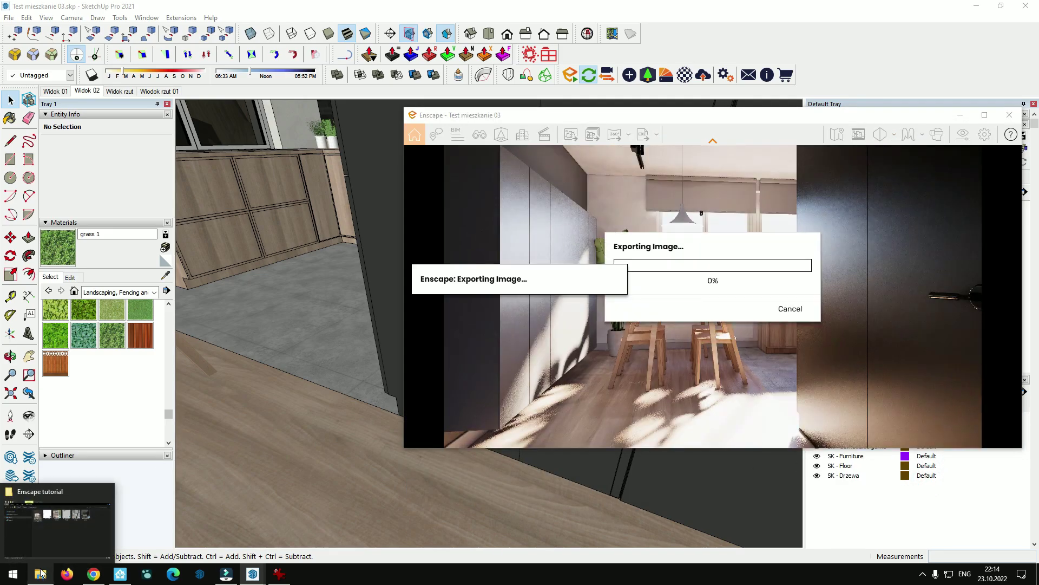
{"action": "left_click", "coordinate": [54, 520]}
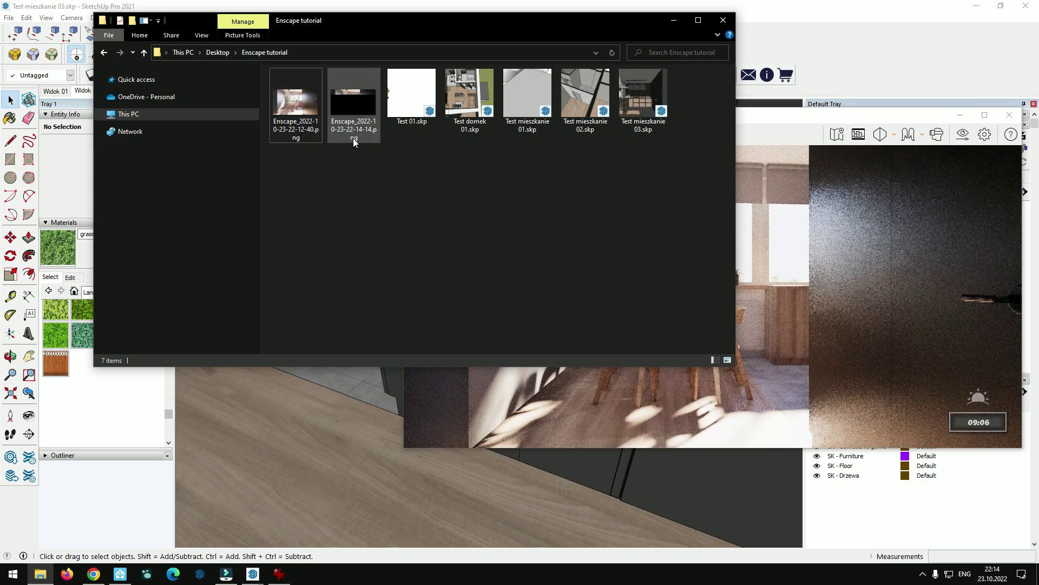
{"action": "double_click", "coordinate": [360, 118]}
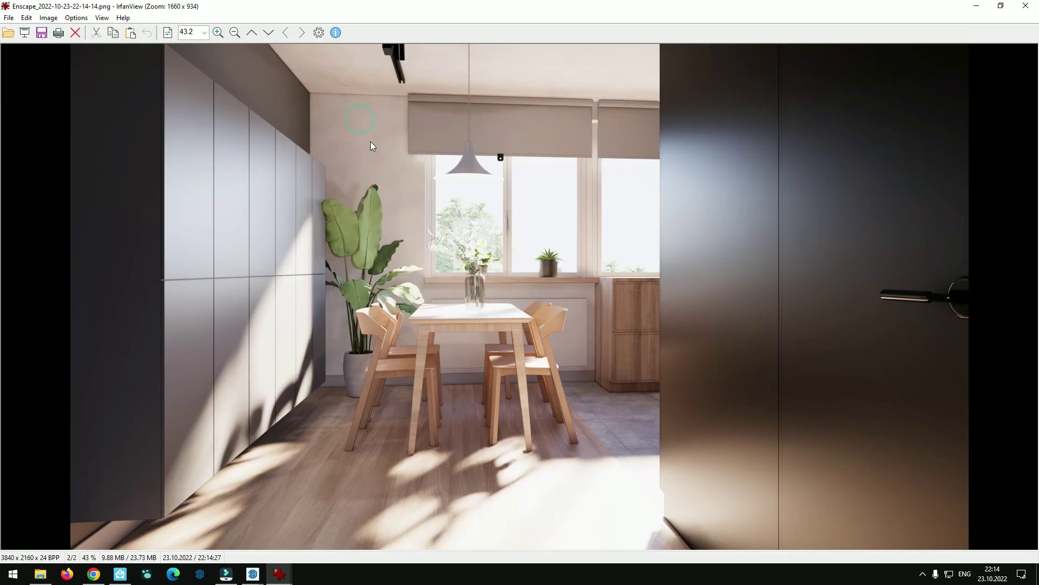